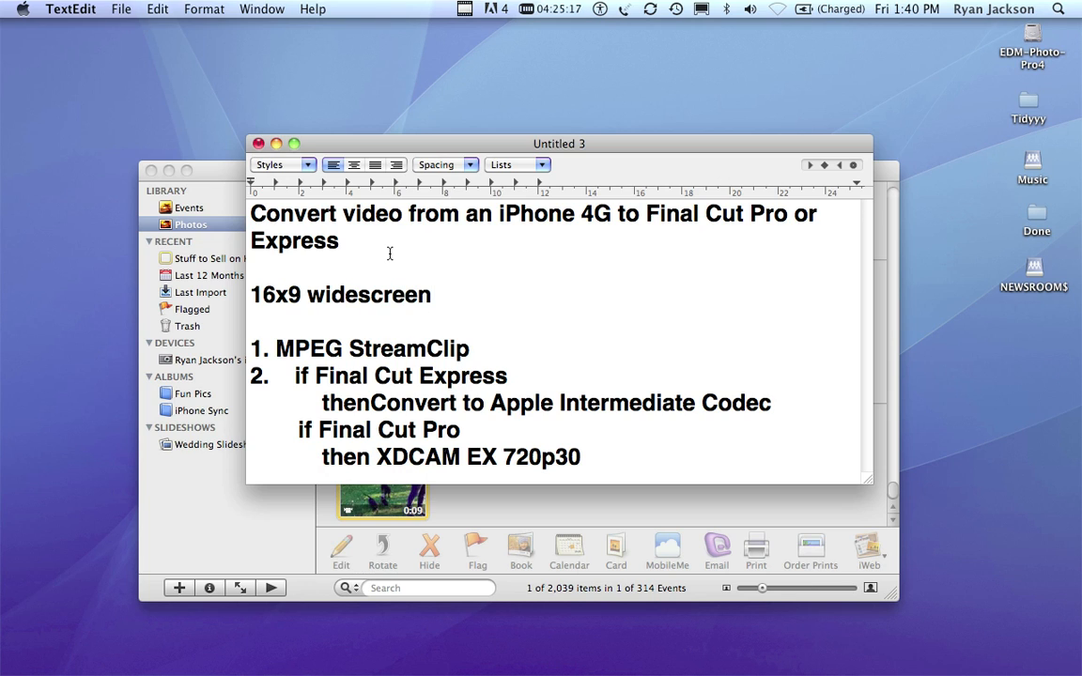
- Add "720p HD video" after "16x9 widescreen" in the note
type("720p HD video")
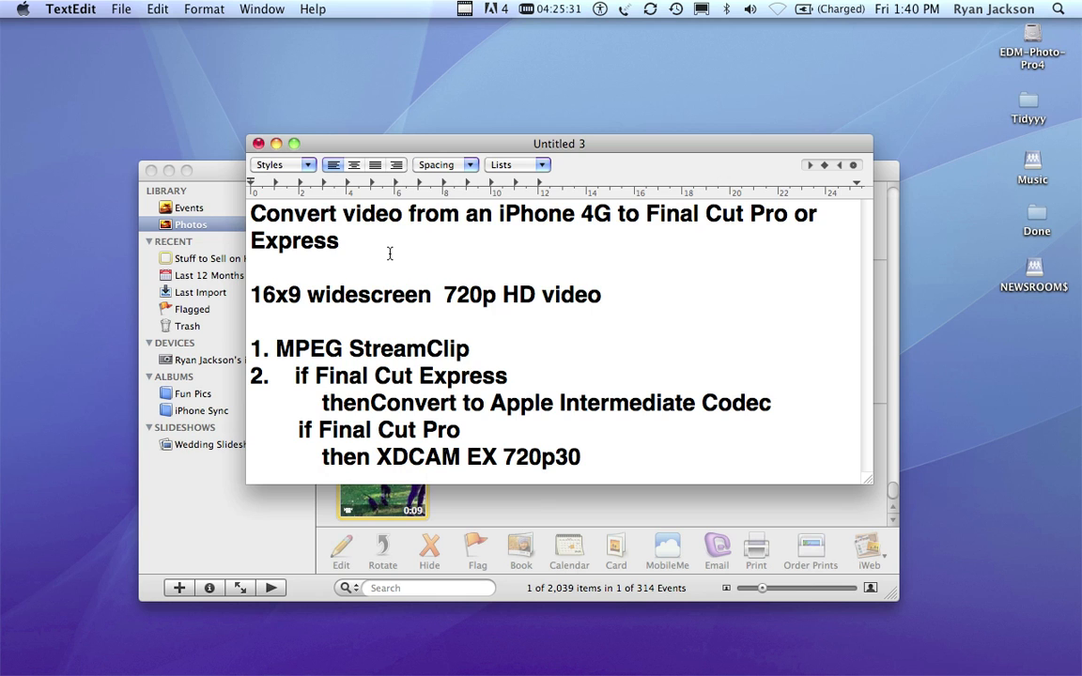
- Minimise the note and show the connected iPhone's photos and videos in iPhoto
mouse_move(410, 142)
left_mouse_down()
mouse_move(392, 173)
mouse_move(409, 194)
mouse_move(401, 113)
mouse_move(401, 132)
left_mouse_up()
double_click(408, 194)
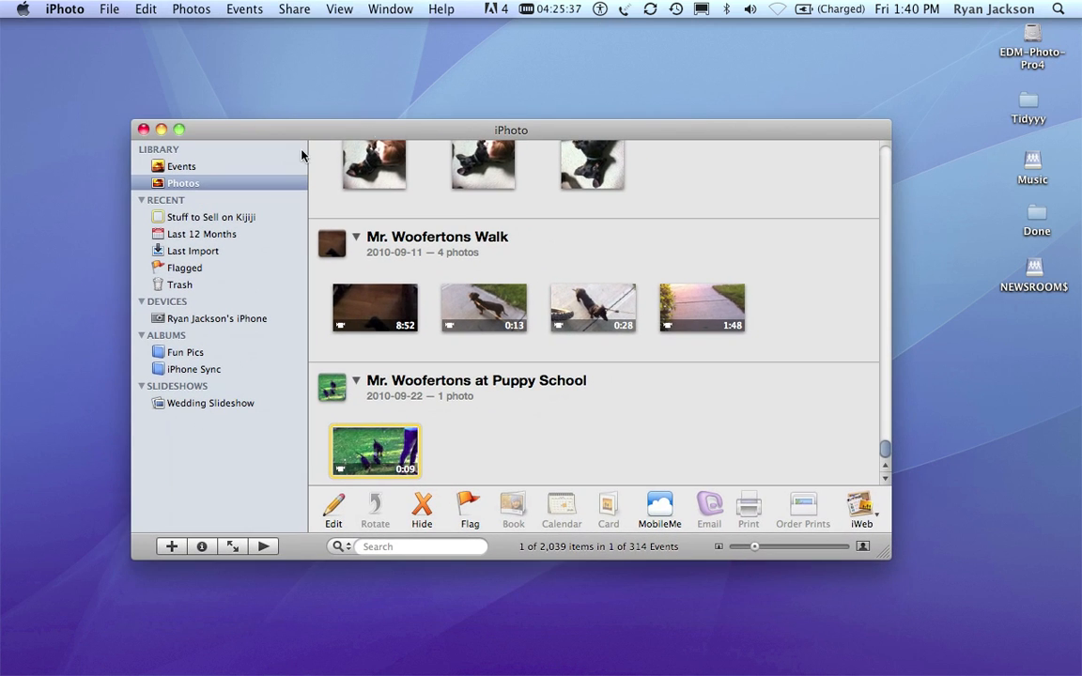
left_click_drag(229, 136, 224, 124)
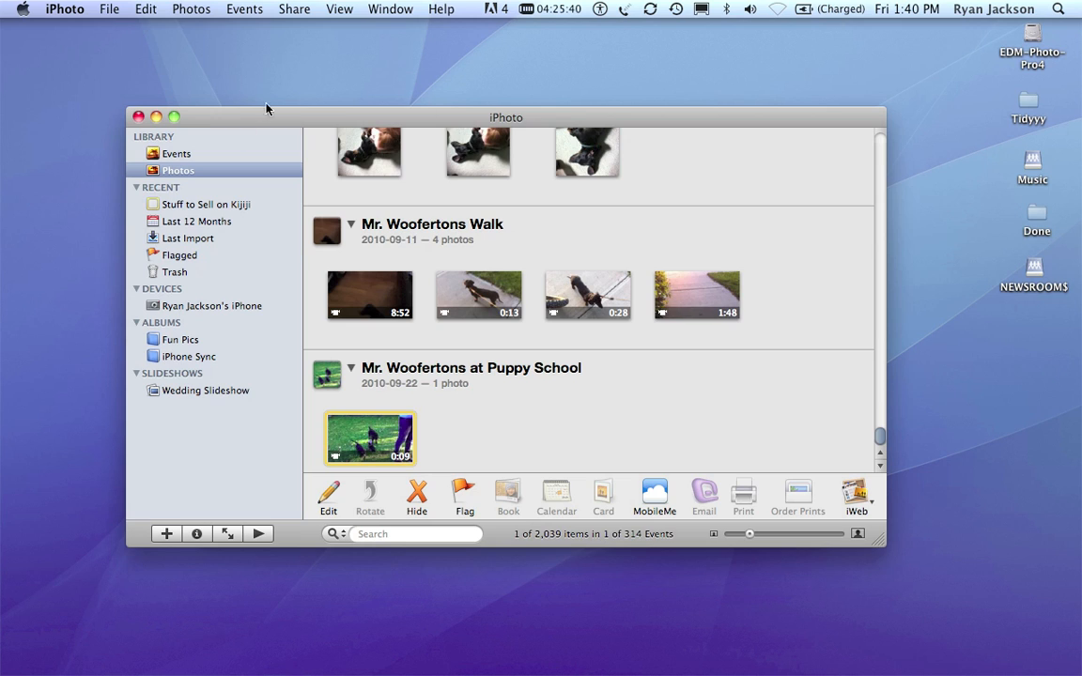
left_click(197, 307)
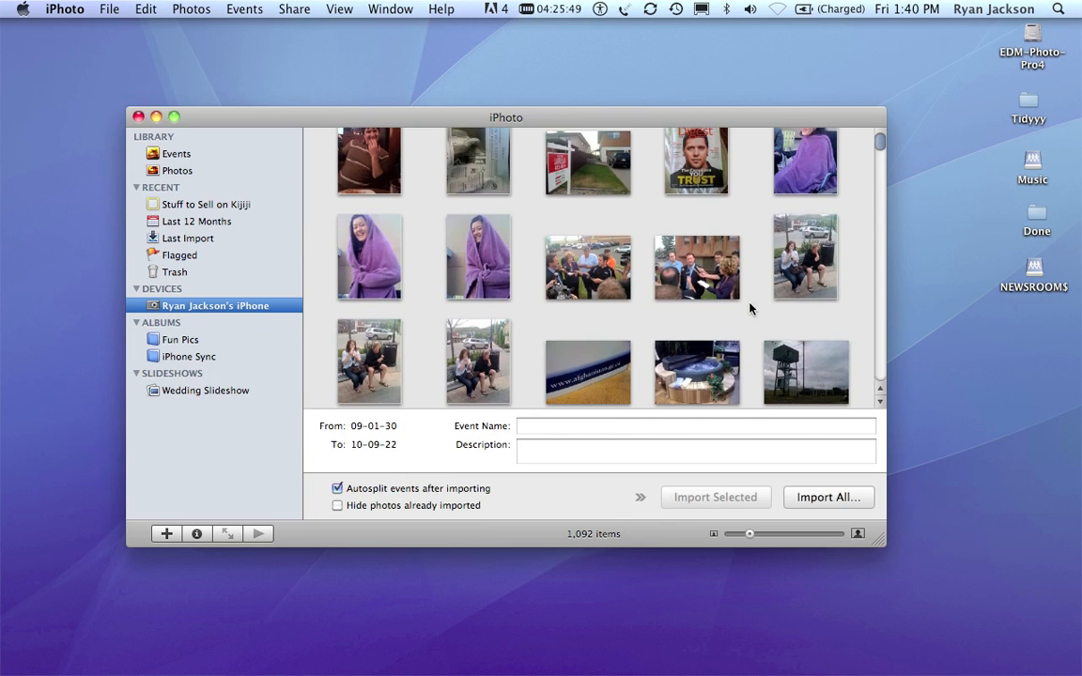
- Import the dog video clip beside the photo of the handwritten label from the iPhone, keeping the originals on the phone
scroll(879, 155, "down", 3)
left_click(882, 382)
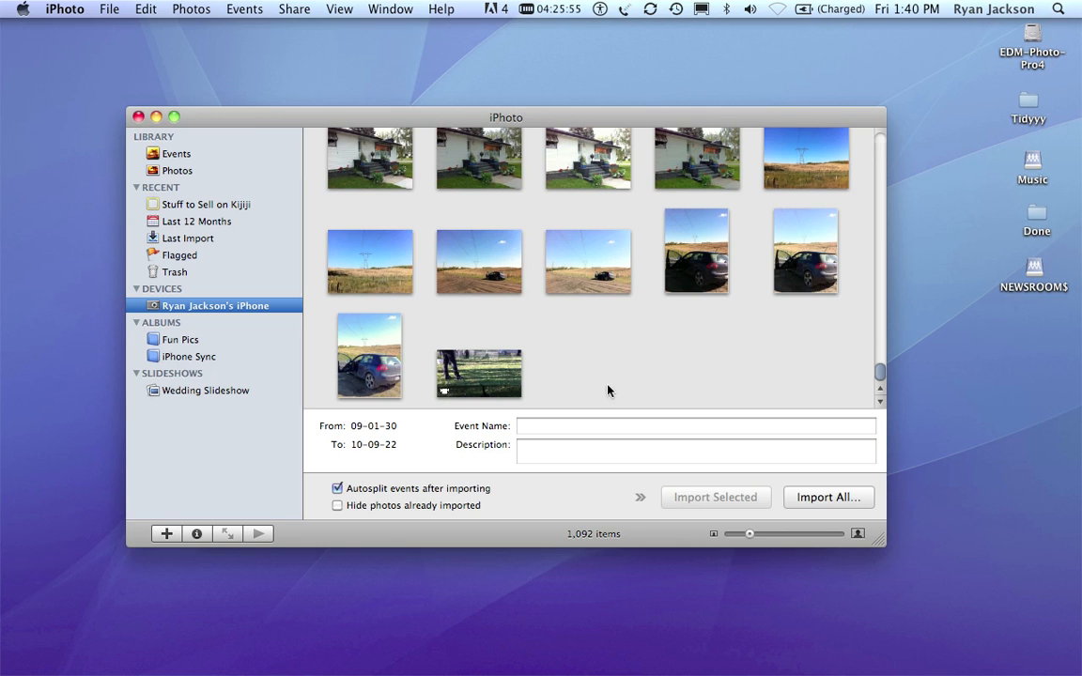
scroll(633, 388, "up", 3)
scroll(634, 388, "up", 10)
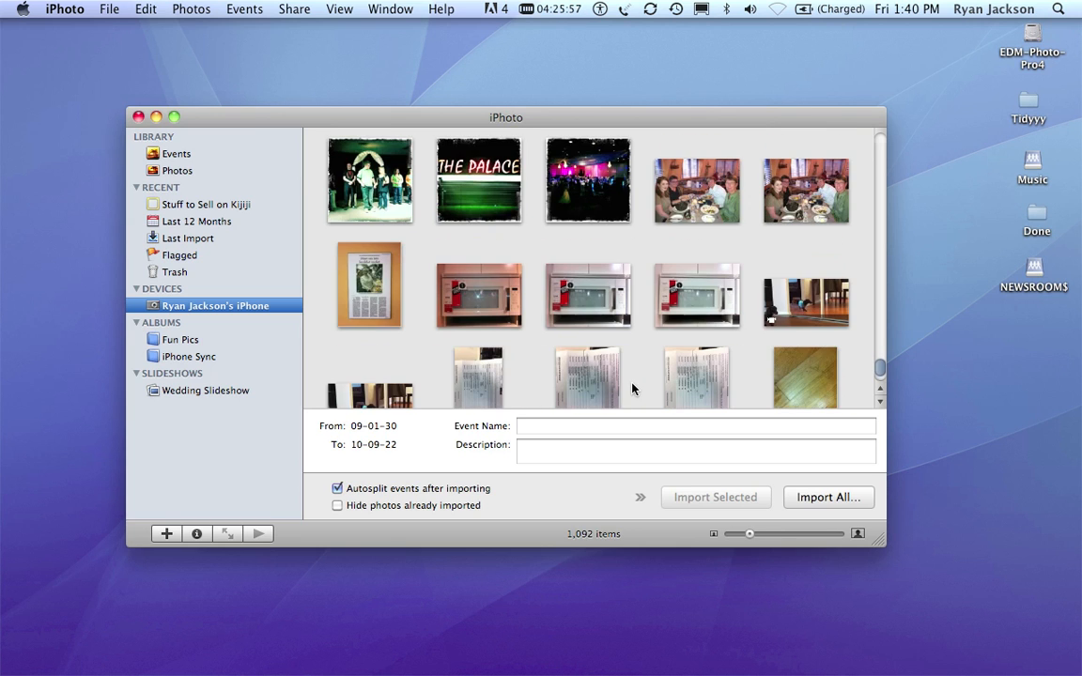
scroll(633, 388, "up", 2)
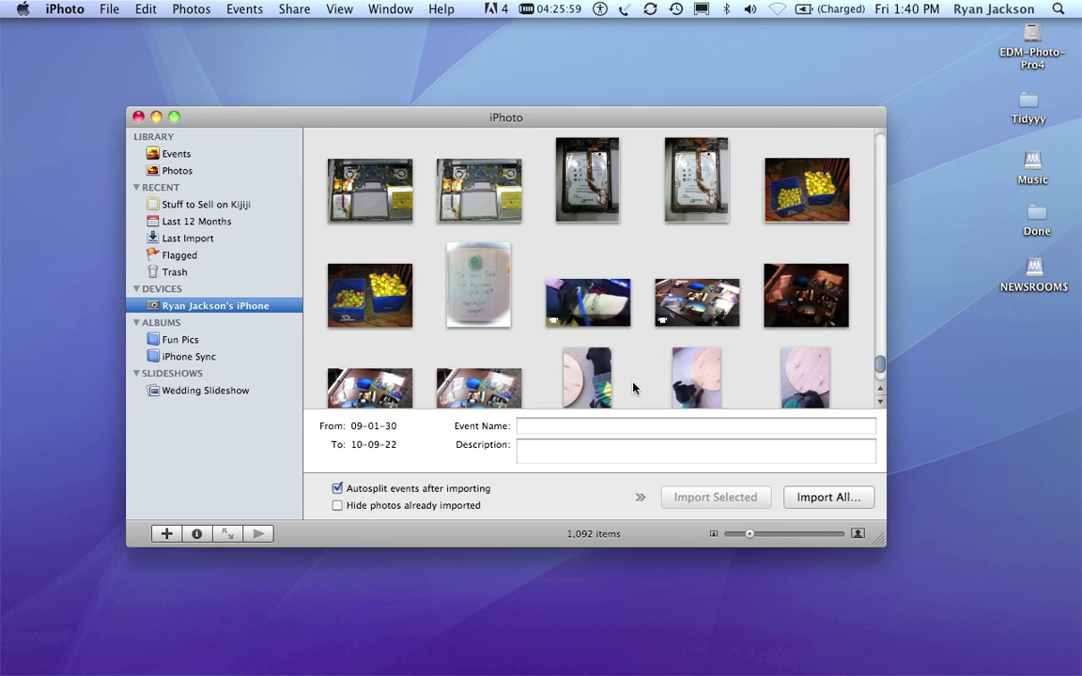
left_click(587, 298)
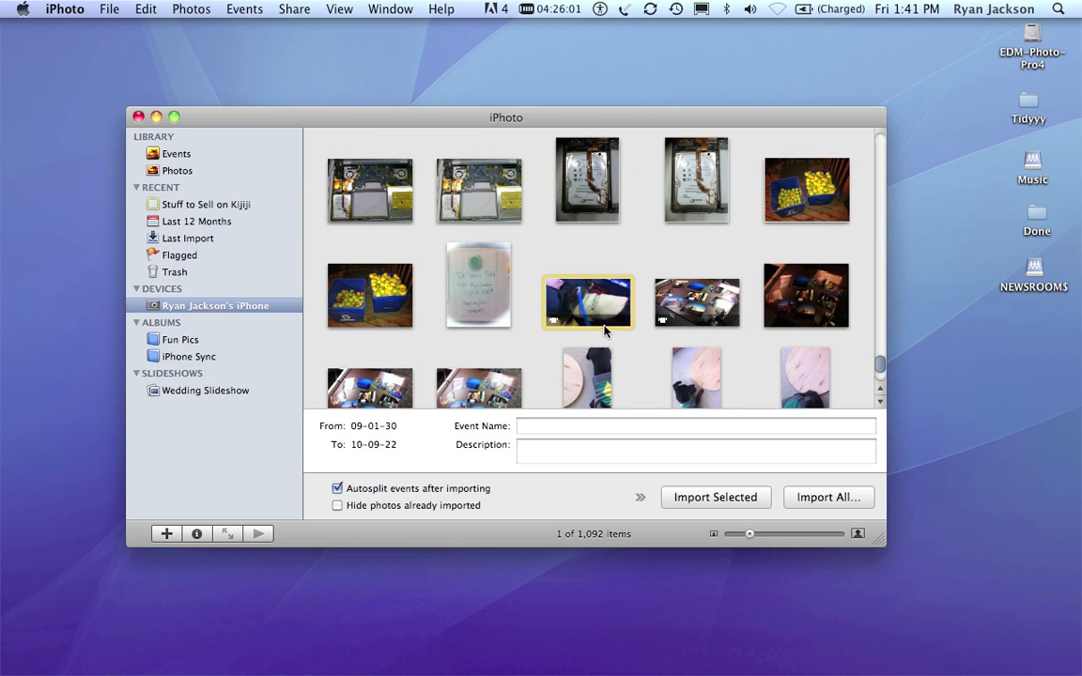
left_click_drag(540, 293, 845, 383)
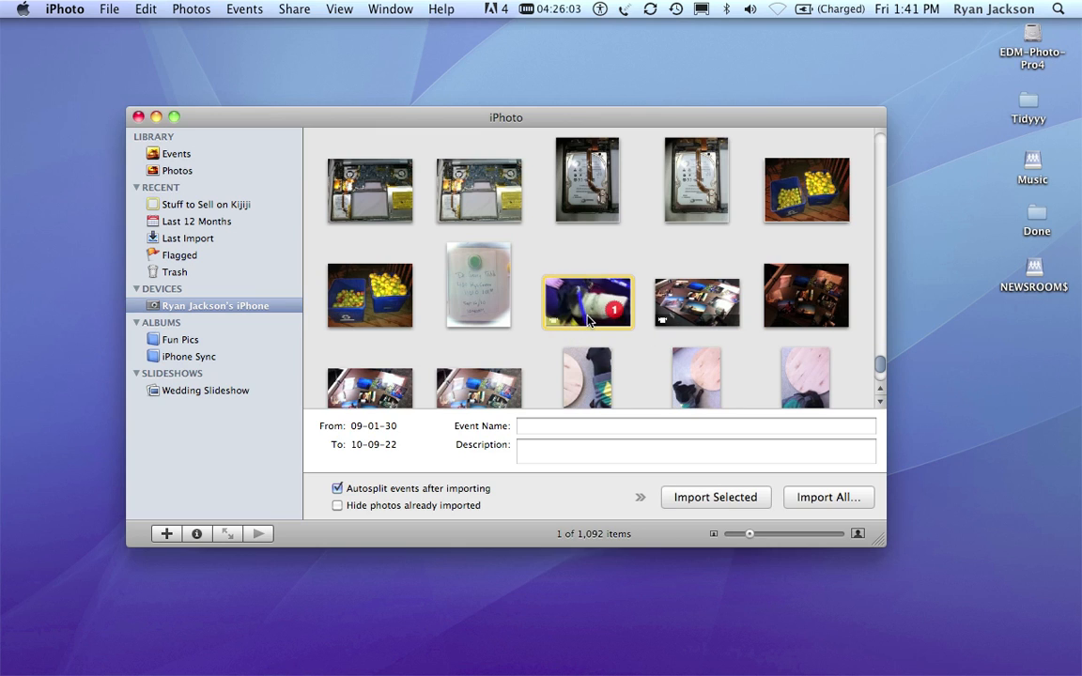
left_click(715, 497)
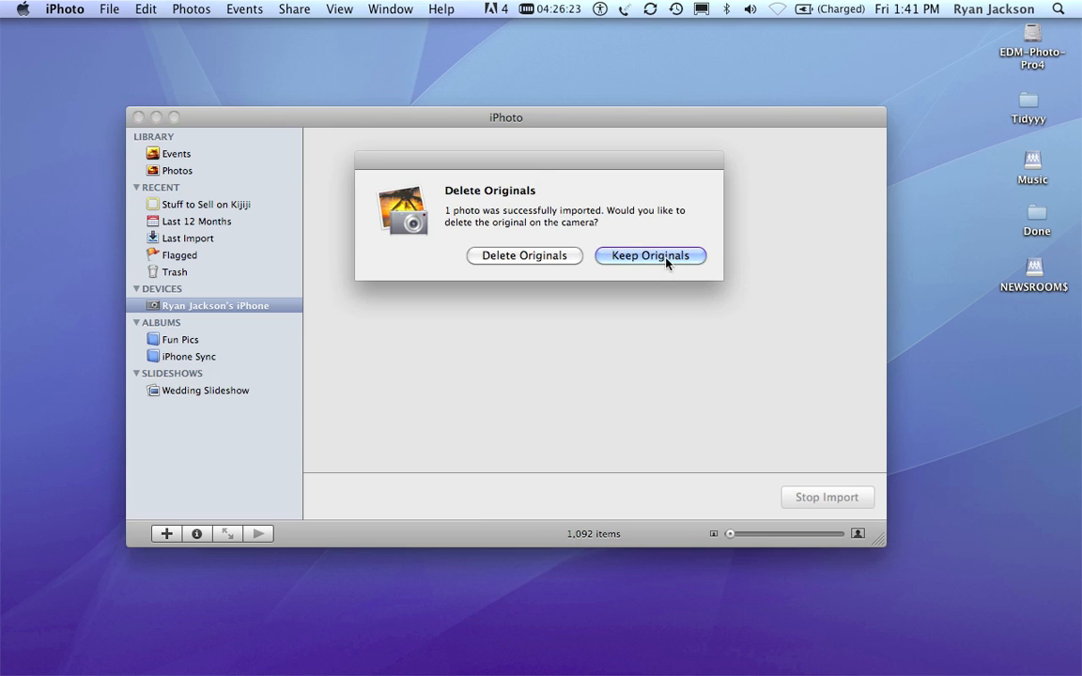
left_click(667, 256)
- Copy the newly imported 1:34 clip from its untitled event in the photo library to the desktop
left_click(231, 171)
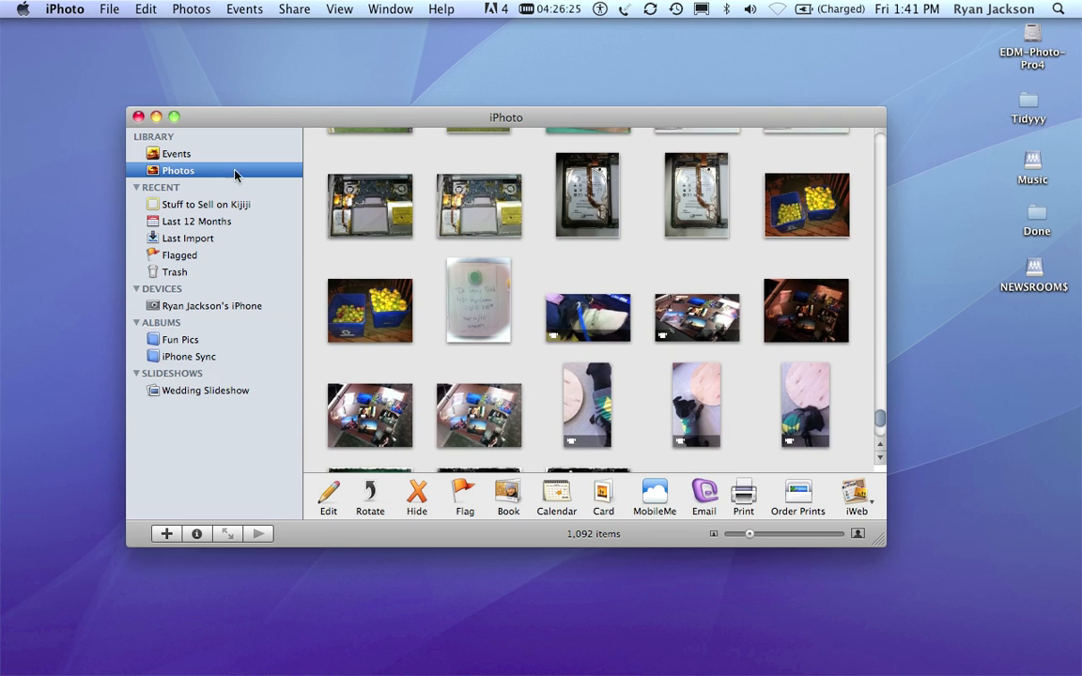
left_click_drag(880, 421, 881, 443)
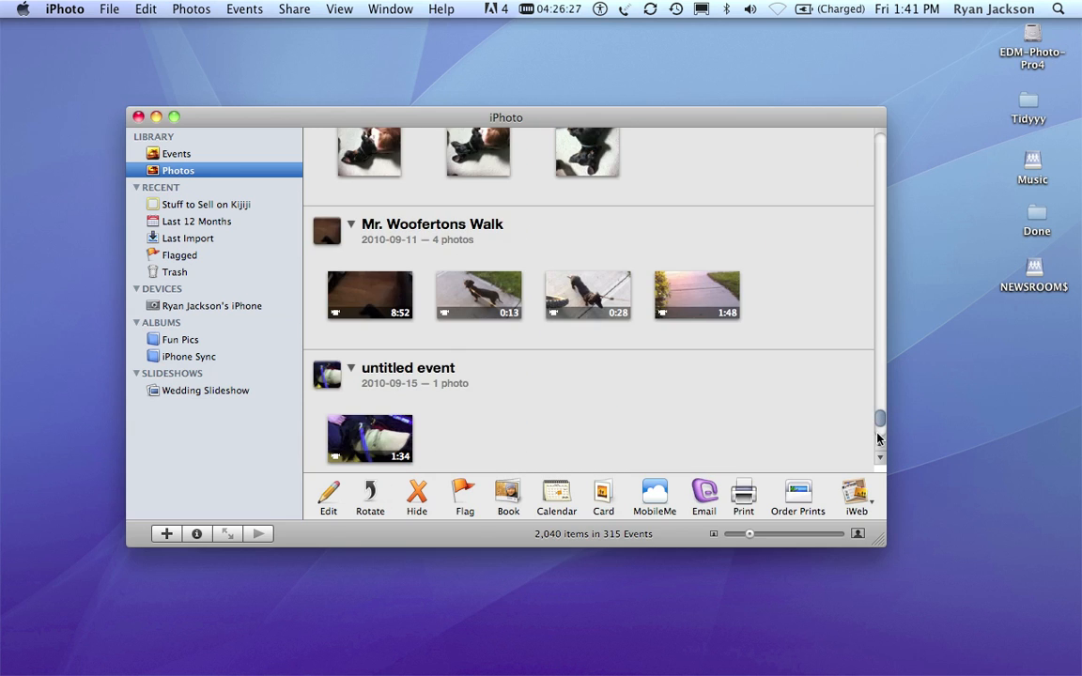
scroll(379, 403, "up", 5)
scroll(678, 367, "down", 4)
scroll(678, 367, "down", 4)
left_click(394, 287)
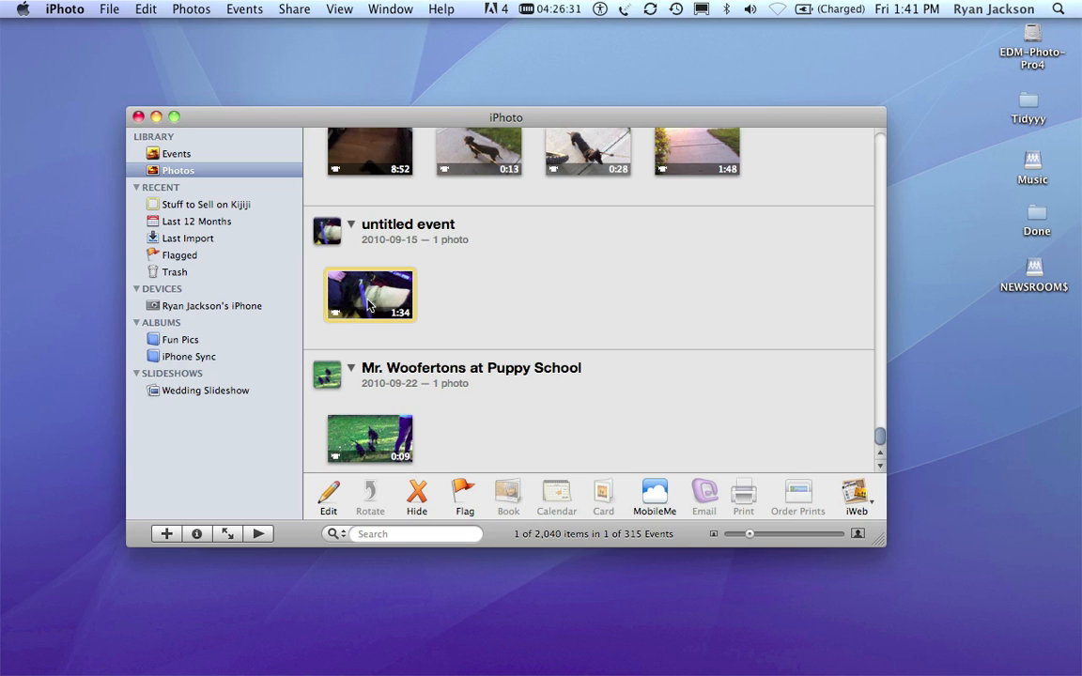
left_click_drag(358, 310, 956, 402)
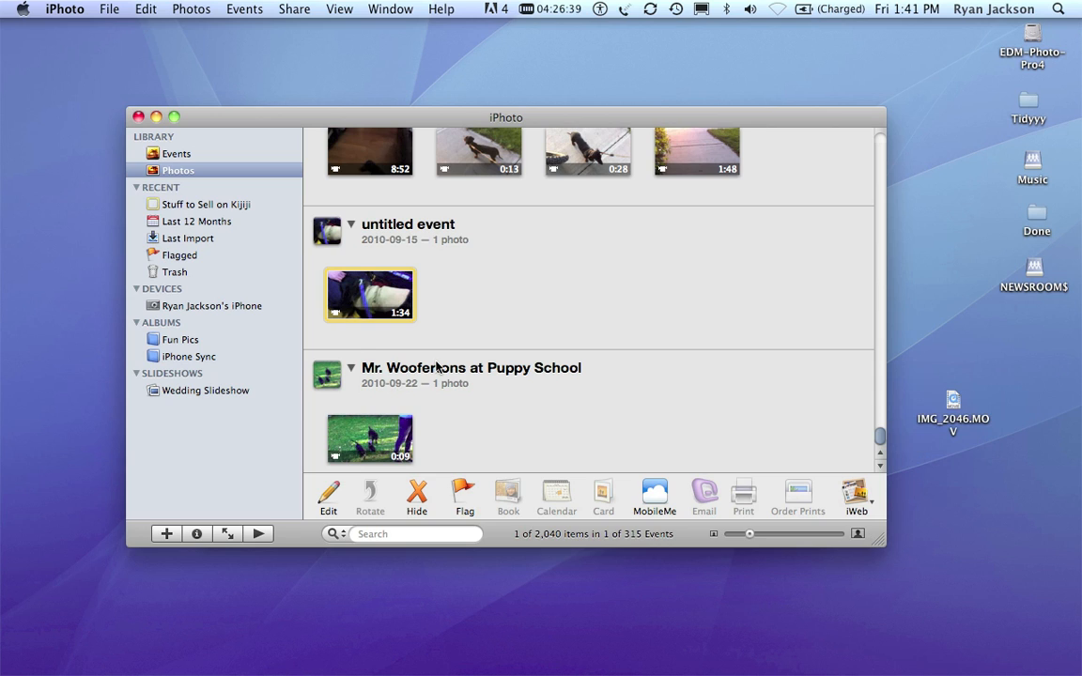
- Minimise iPhoto and place the restored note and IMG_2046.MOV side by side on the desktop
left_click(156, 118)
left_click_drag(348, 199, 240, 129)
left_click_drag(956, 401, 827, 286)
mouse_move(1078, 155)
left_click_drag(1078, 155, 830, 258)
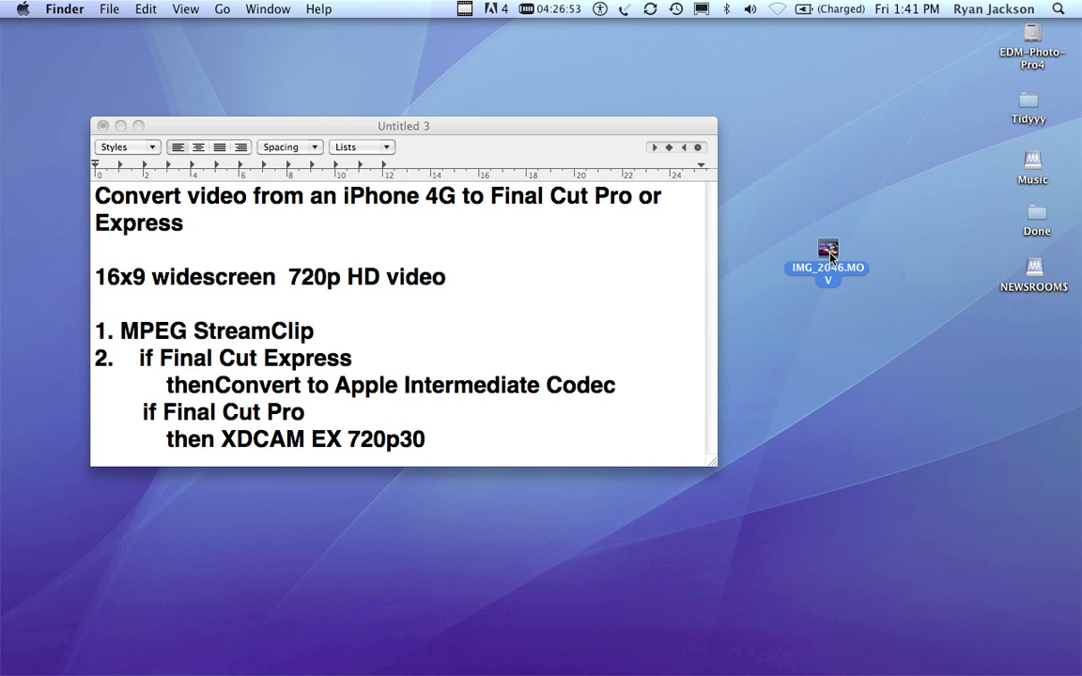
- Open IMG_2046.MOV from the desktop in MPEG Streamclip
left_click_drag(830, 256, 836, 247)
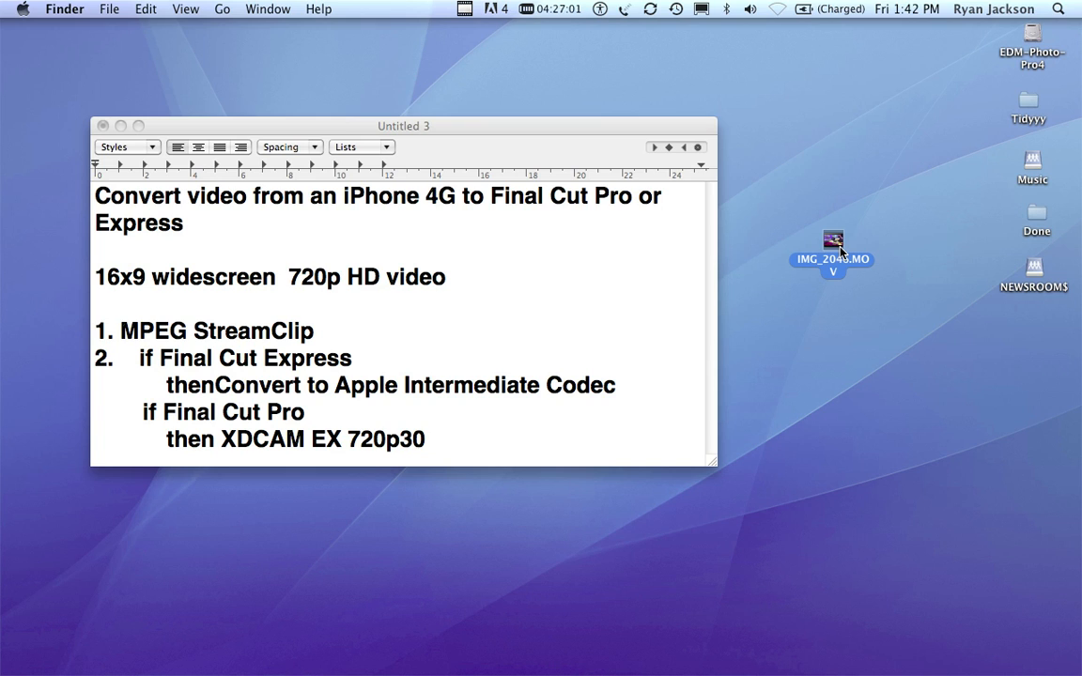
left_click_drag(841, 249, 1041, 170)
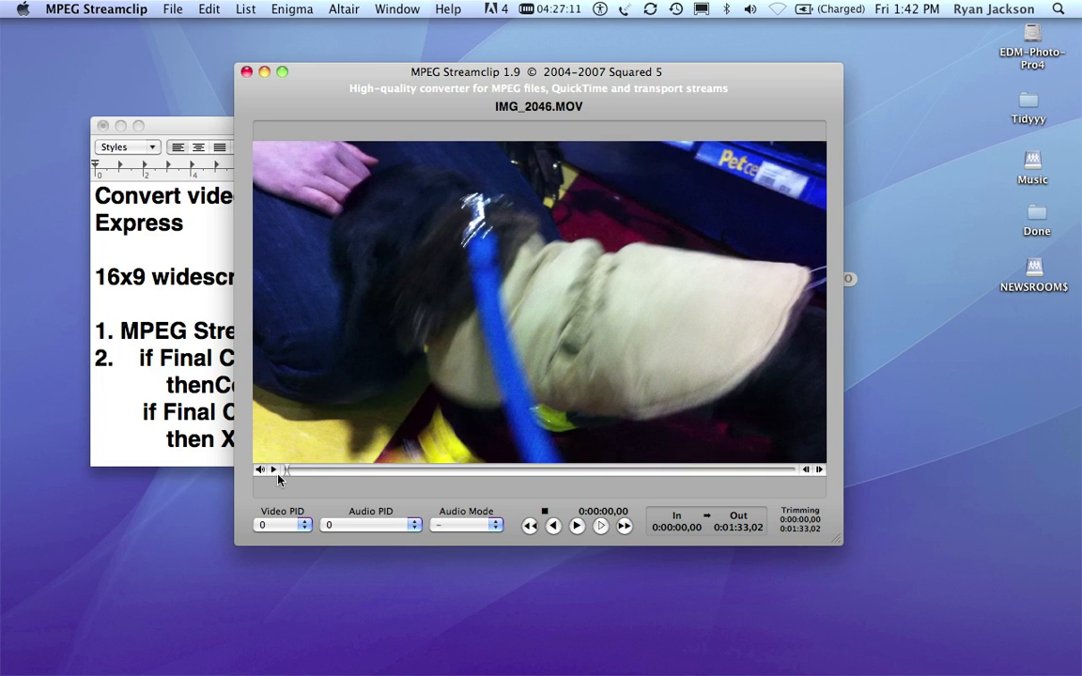
- Mark the clip's in point at 0:00:18,25 and its out point at 0:00:23,19
mouse_move(286, 470)
left_mouse_down()
mouse_move(300, 469)
mouse_move(269, 469)
left_mouse_up()
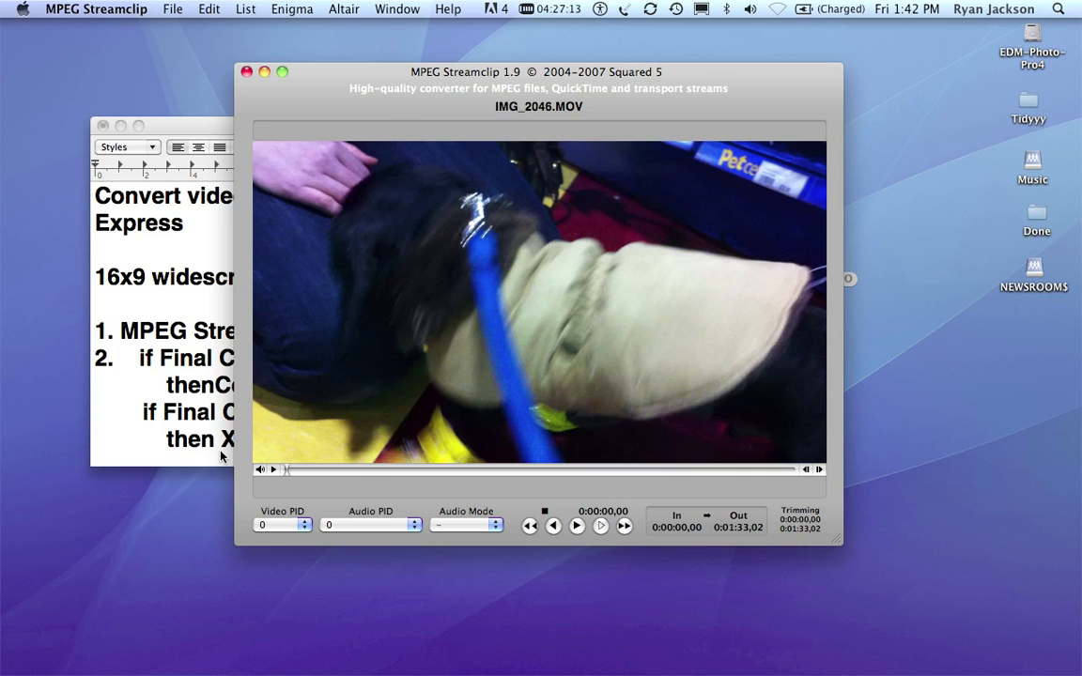
left_click(289, 469)
left_click_drag(290, 470, 458, 477)
key("i")
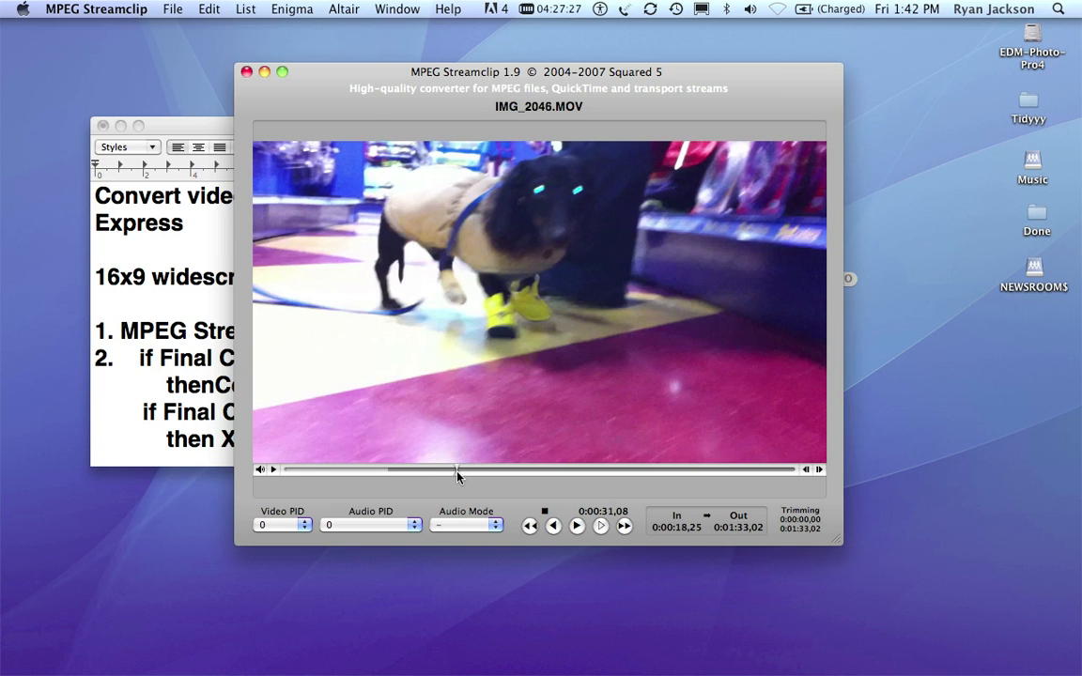
key("o")
left_click_drag(457, 474, 415, 477)
key("o")
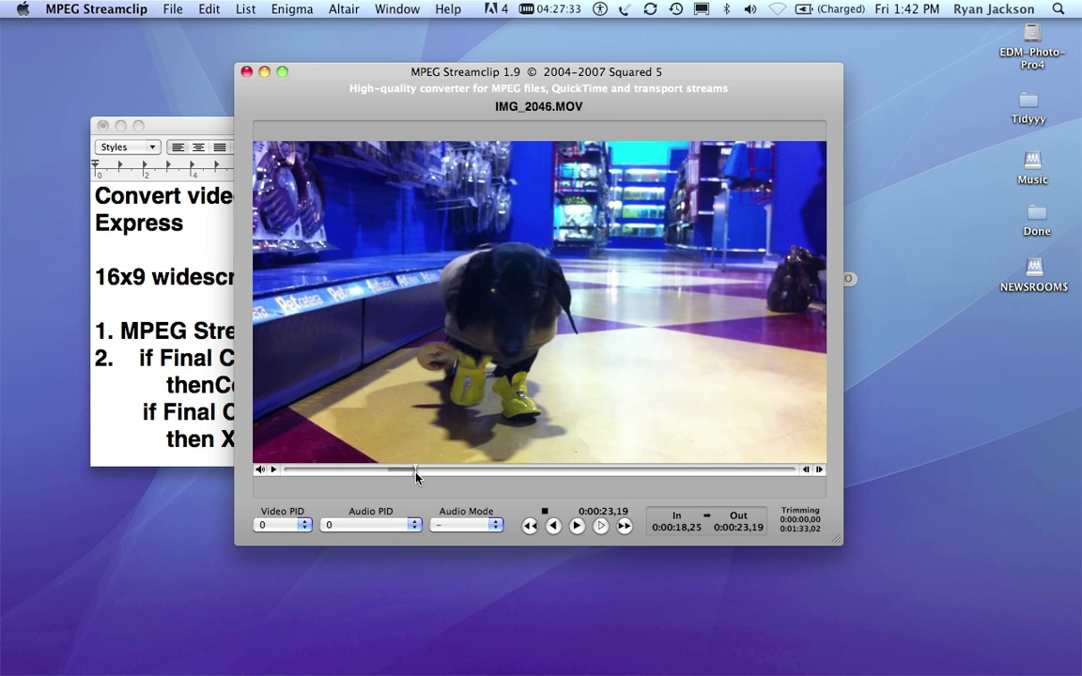
- Trim the clip to the marked section and play it back from the start
left_click(214, 9)
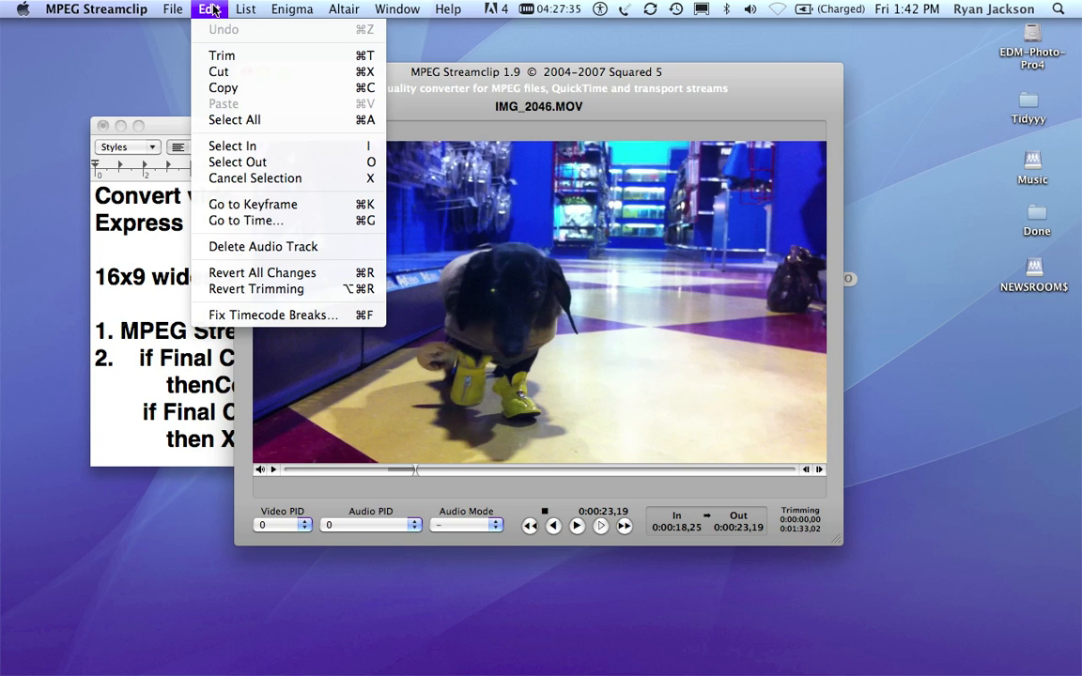
left_click(223, 53)
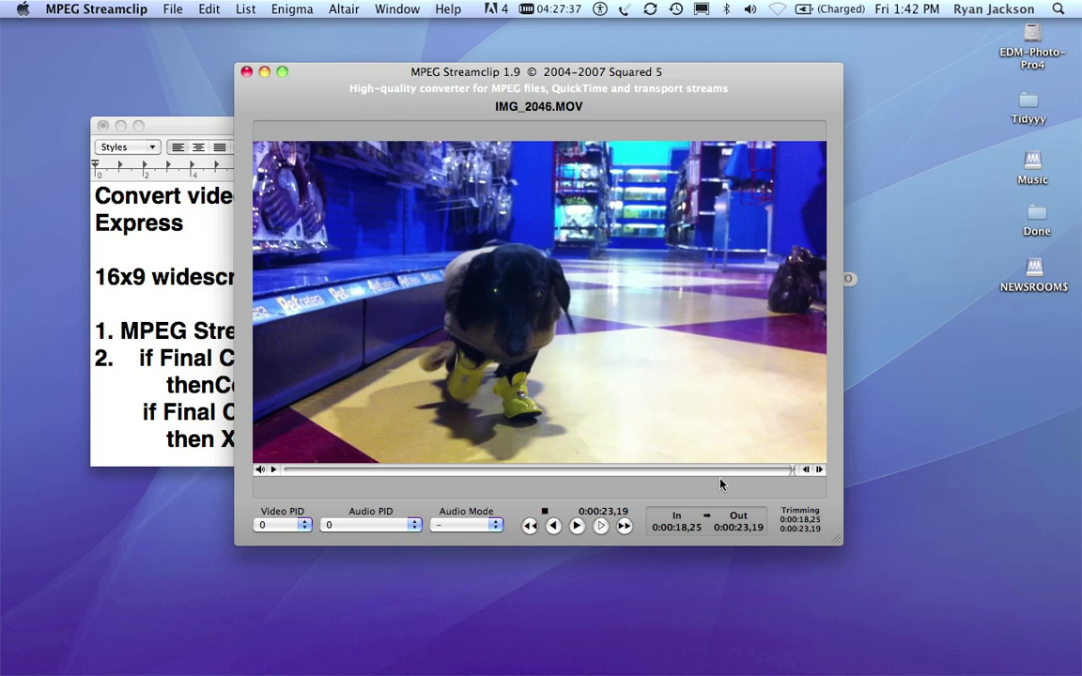
left_click(779, 469)
left_click_drag(309, 460, 277, 462)
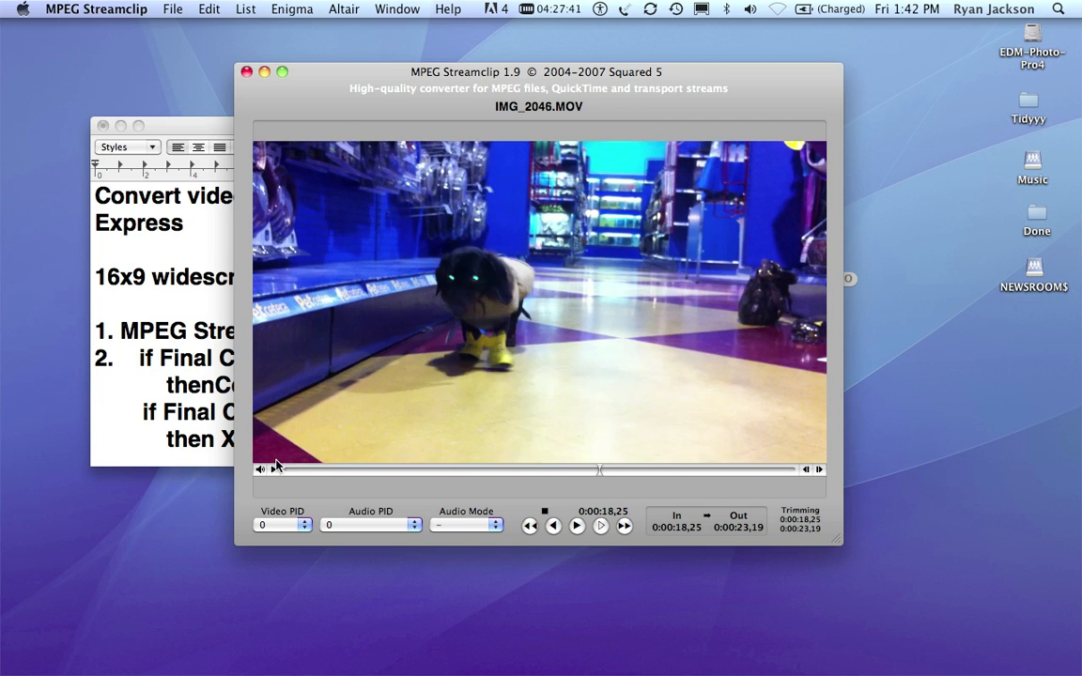
key("space")
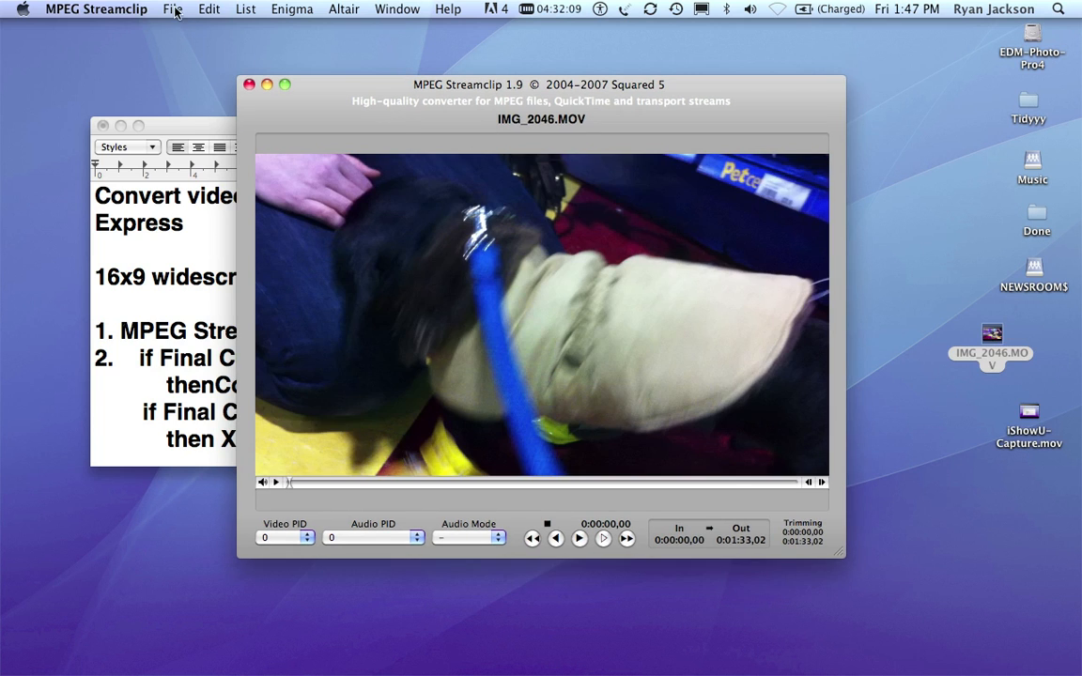
left_click(169, 10)
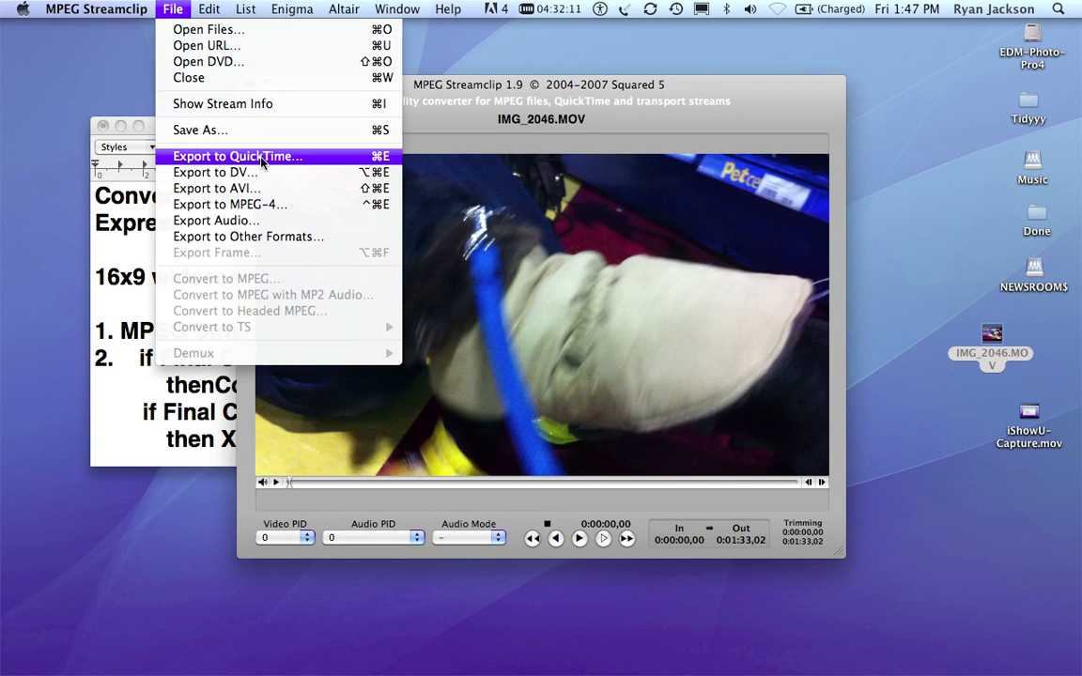
left_click(435, 117)
left_click(246, 9)
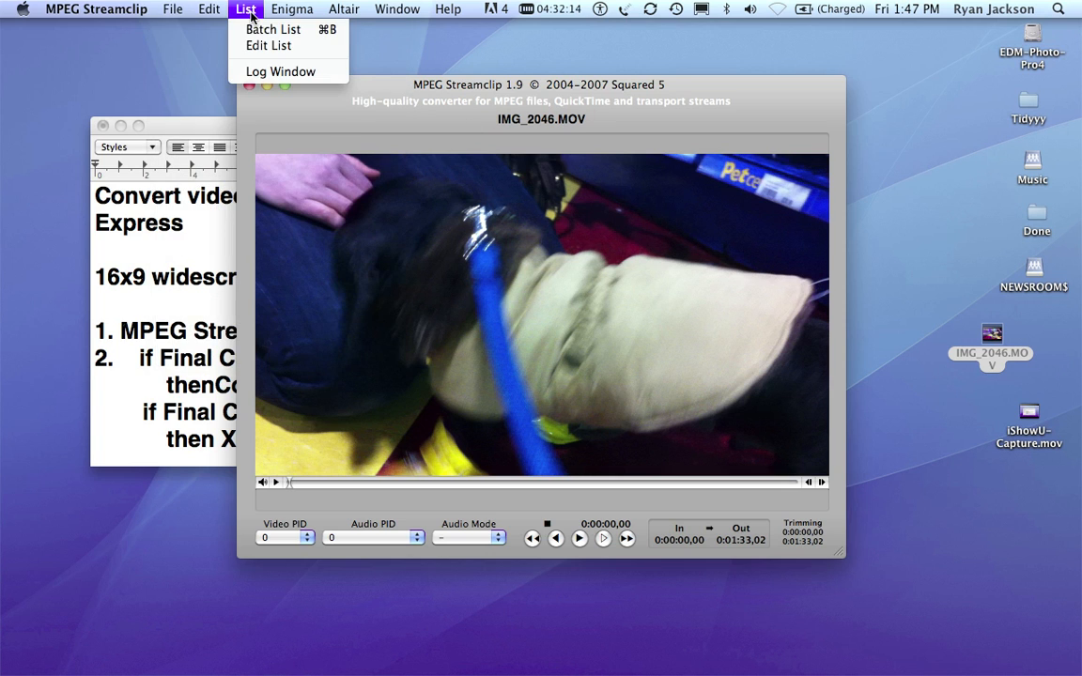
left_click(244, 60)
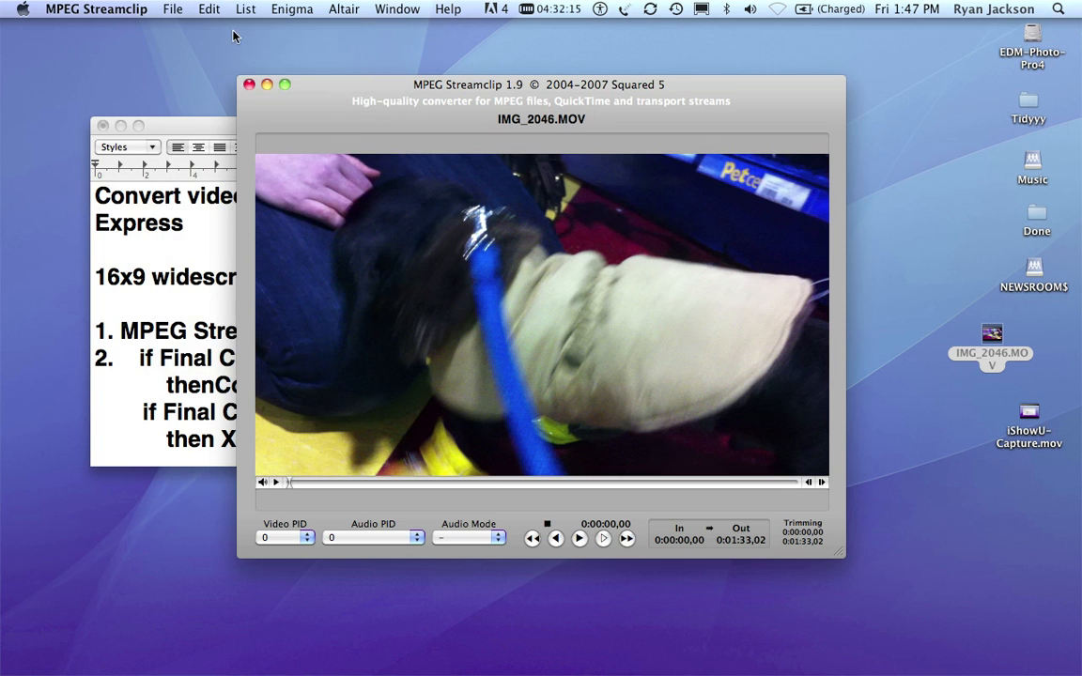
- Set up a QuickTime export of the clip with Apple Intermediate Codec compression at 100% quality
left_click(169, 10)
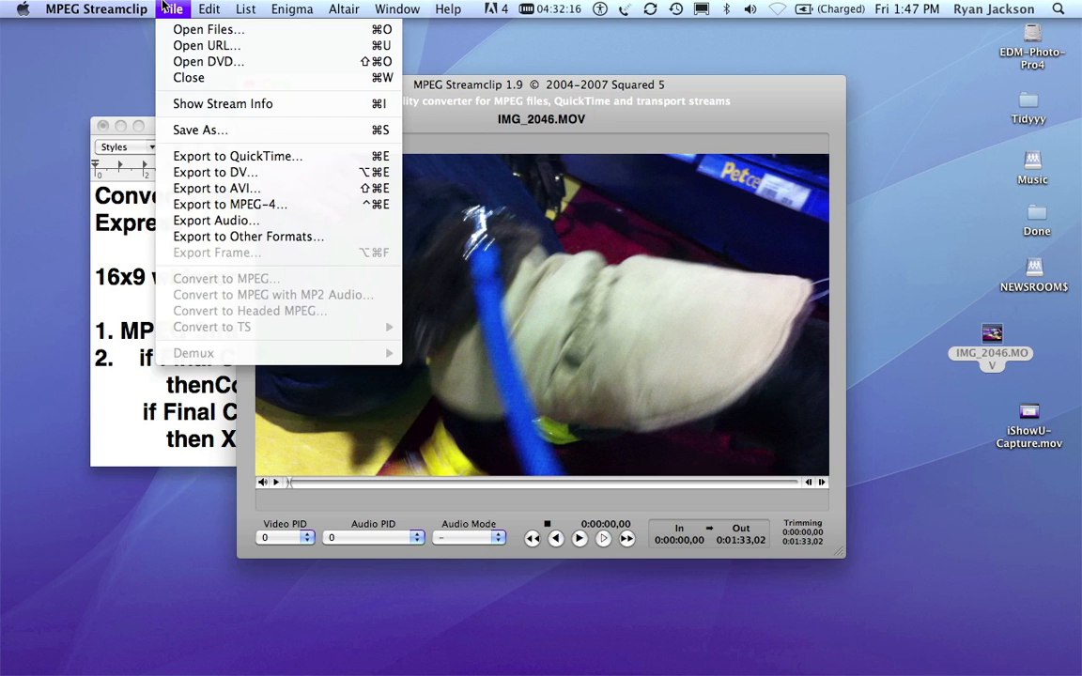
left_click(237, 156)
left_click(497, 109)
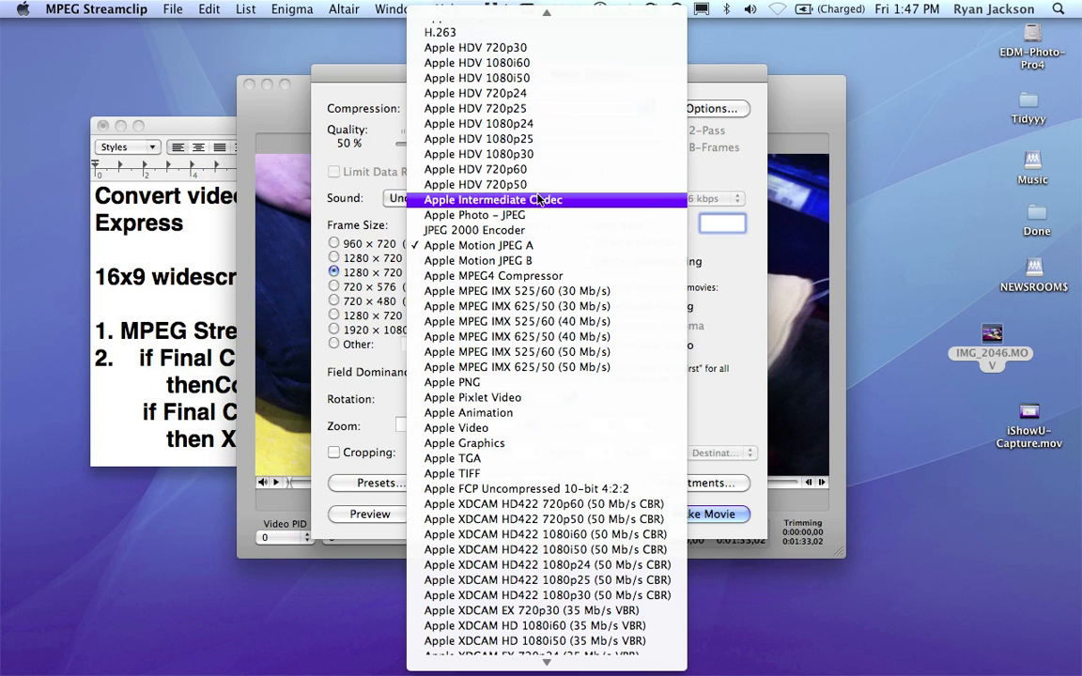
left_click(536, 196)
left_click_drag(528, 143, 696, 154)
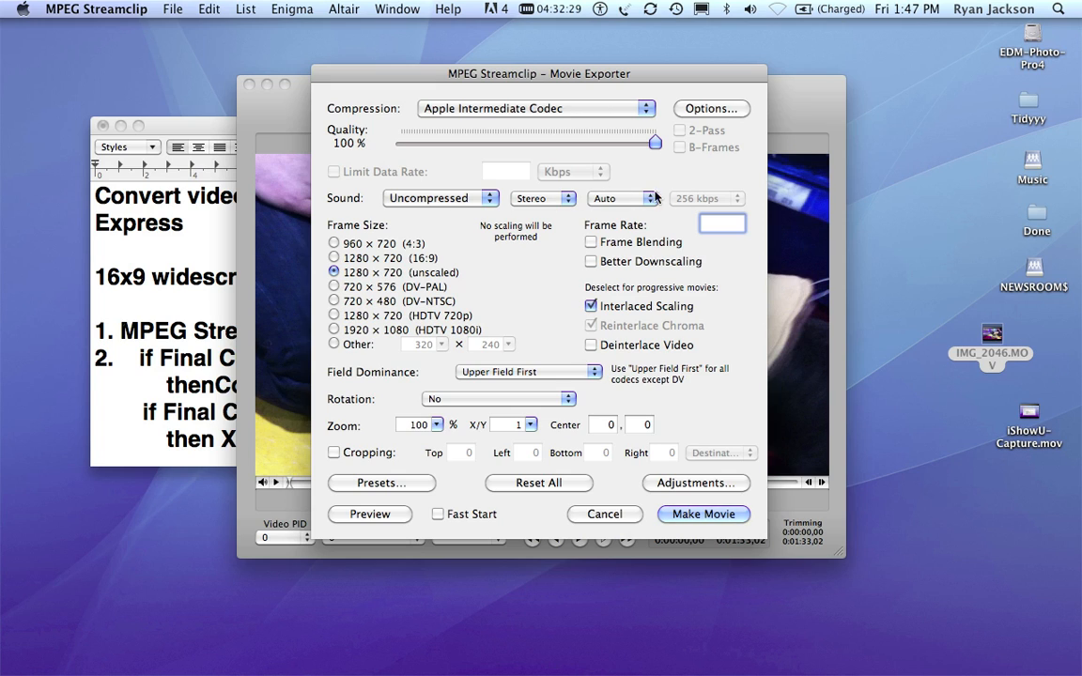
- Enable Frame Blending and Better Downscaling, disable Interlaced Scaling, and set the frame rate to 29.97
left_click(612, 242)
left_click(648, 263)
left_click(609, 306)
type("29.97")
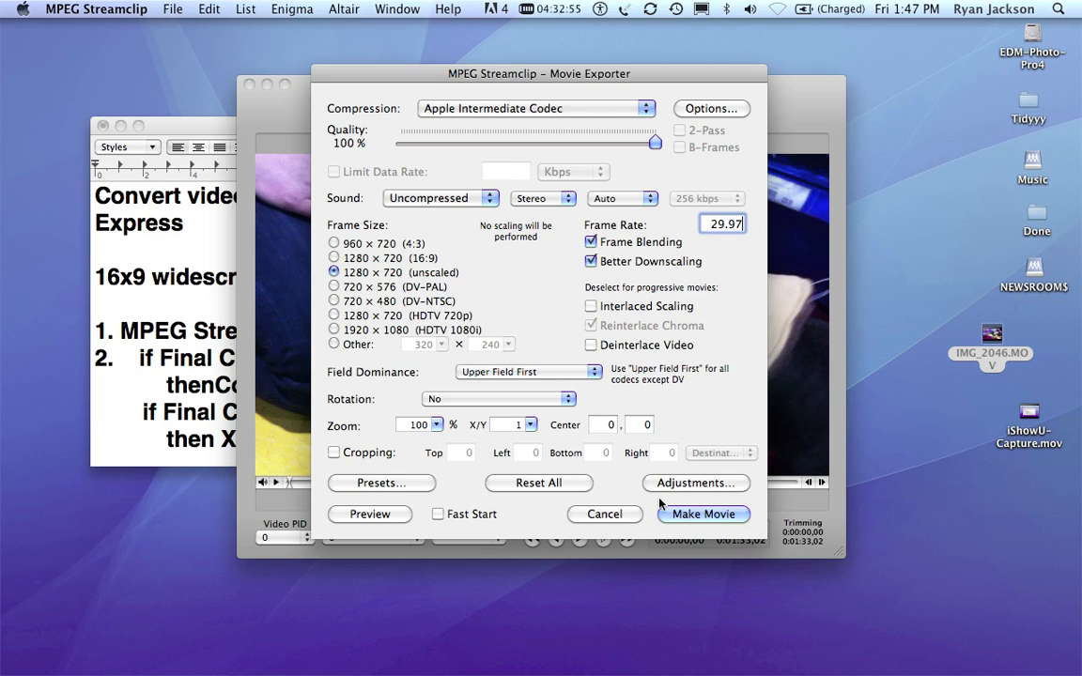
left_click(648, 109)
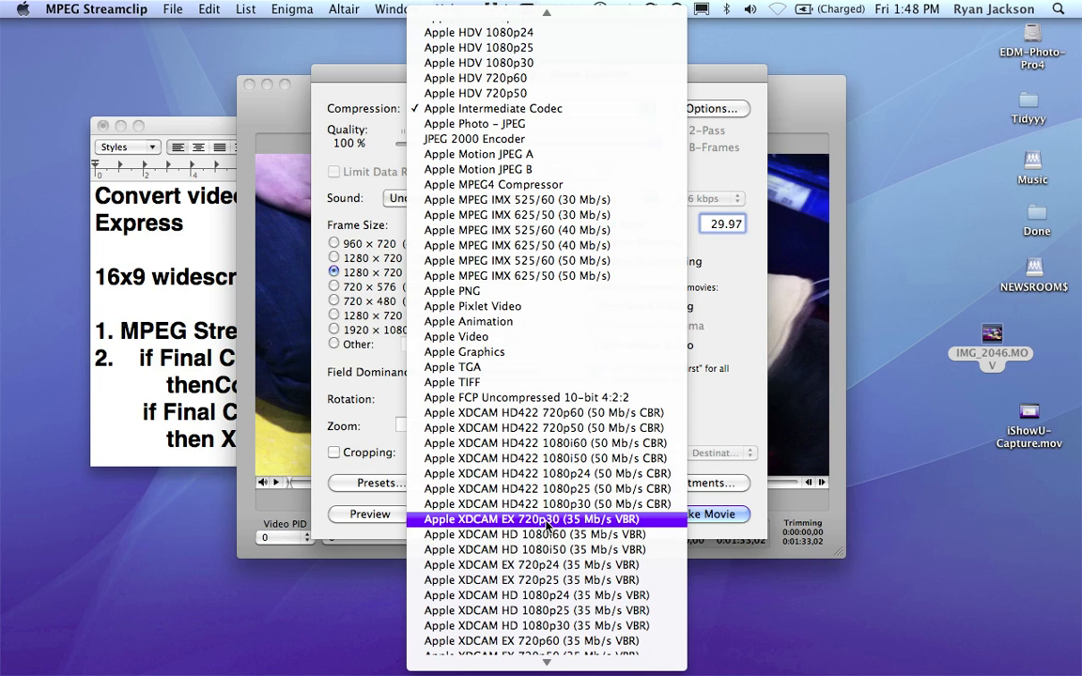
left_click(606, 109)
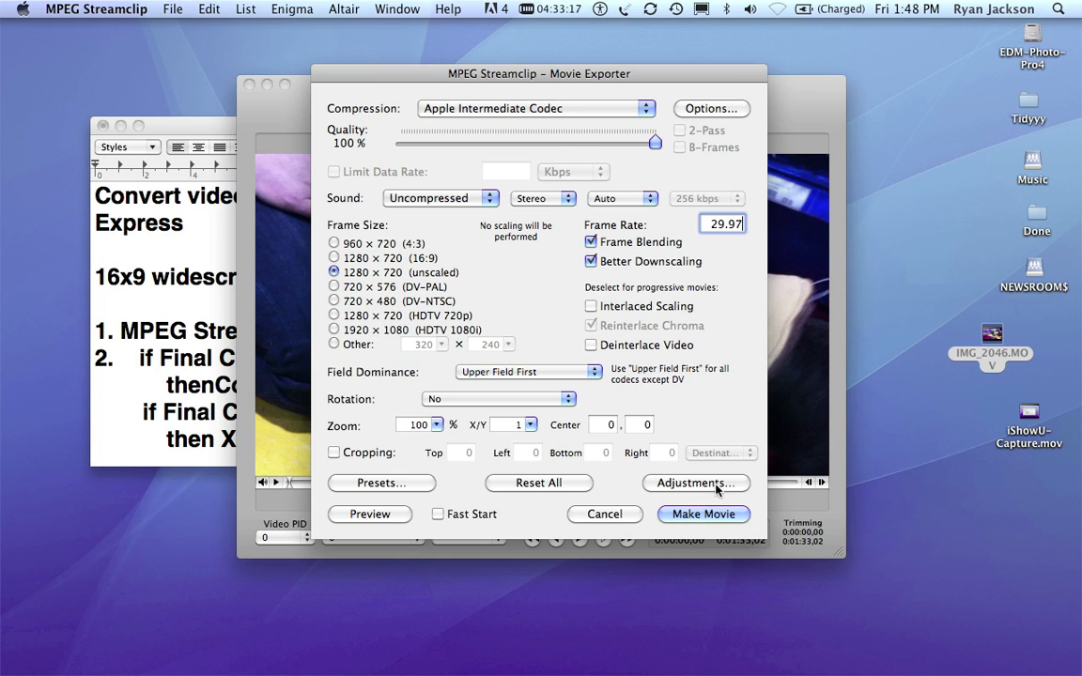
- Export the movie to the Desktop under the file name IMG_2046-appleIC.mov
left_click(721, 513)
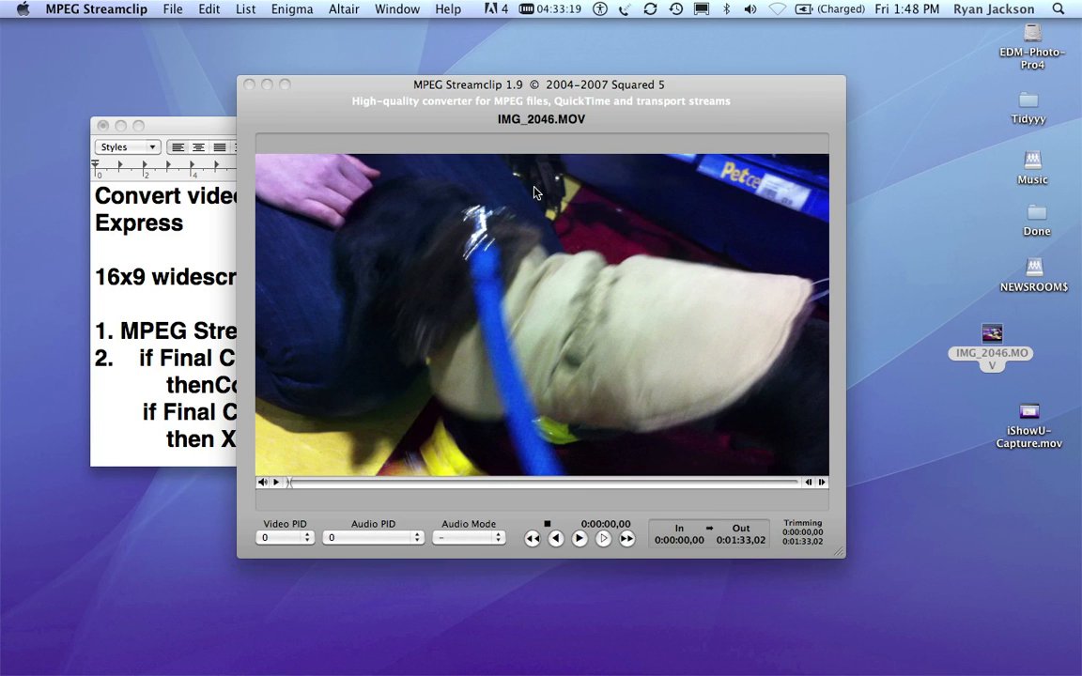
key("Right")
type("-")
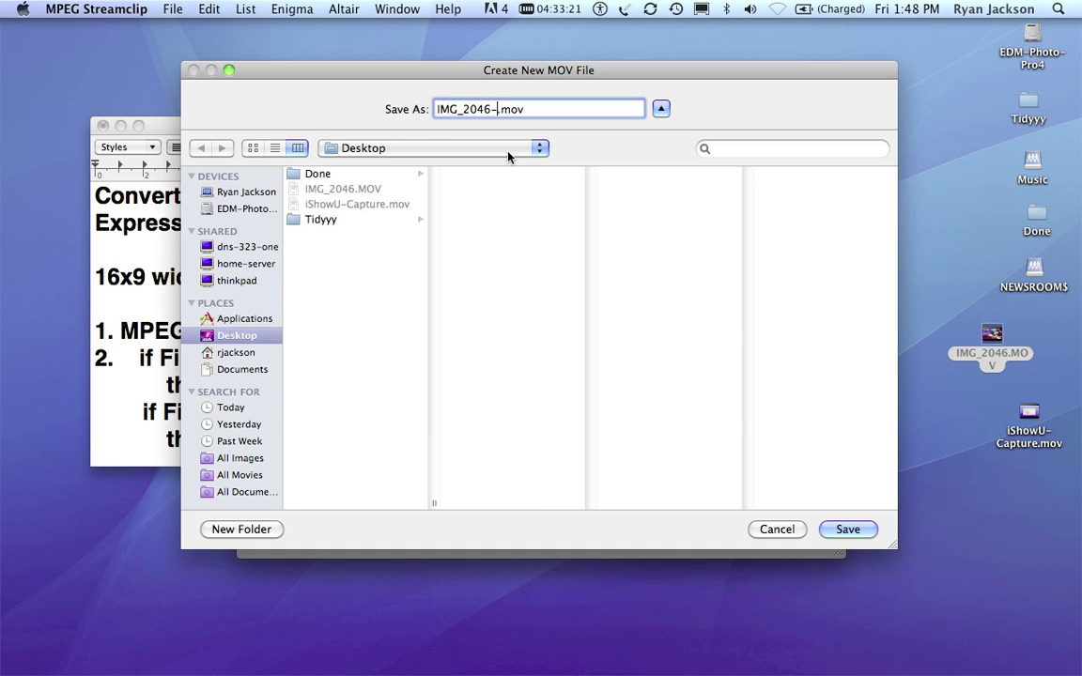
type("appleIC")
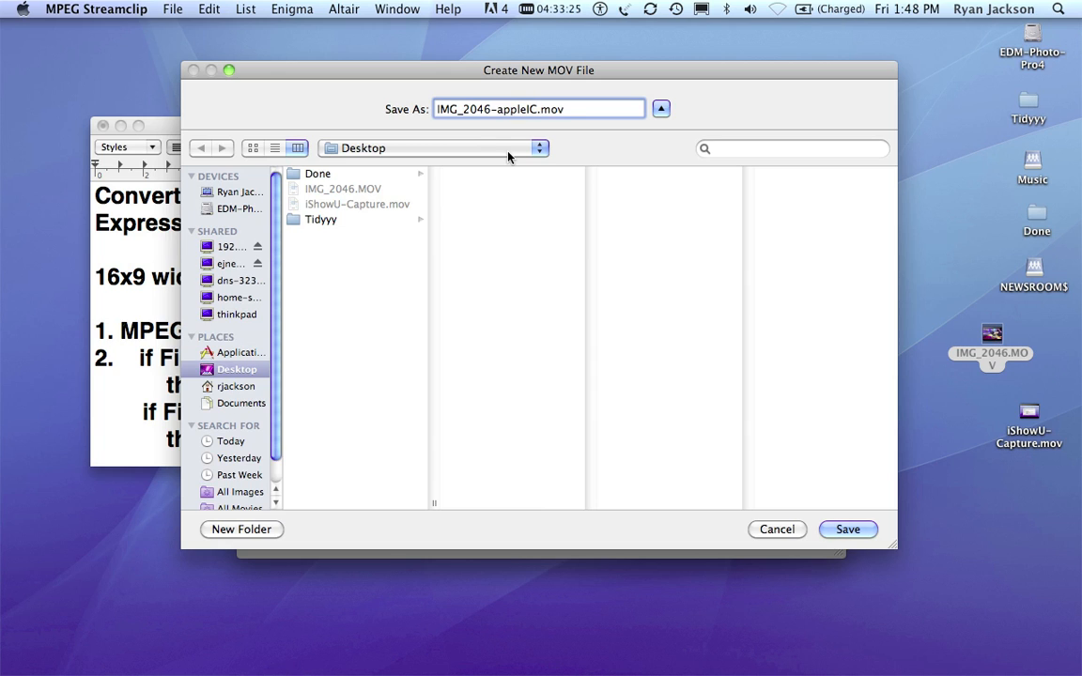
left_click(851, 533)
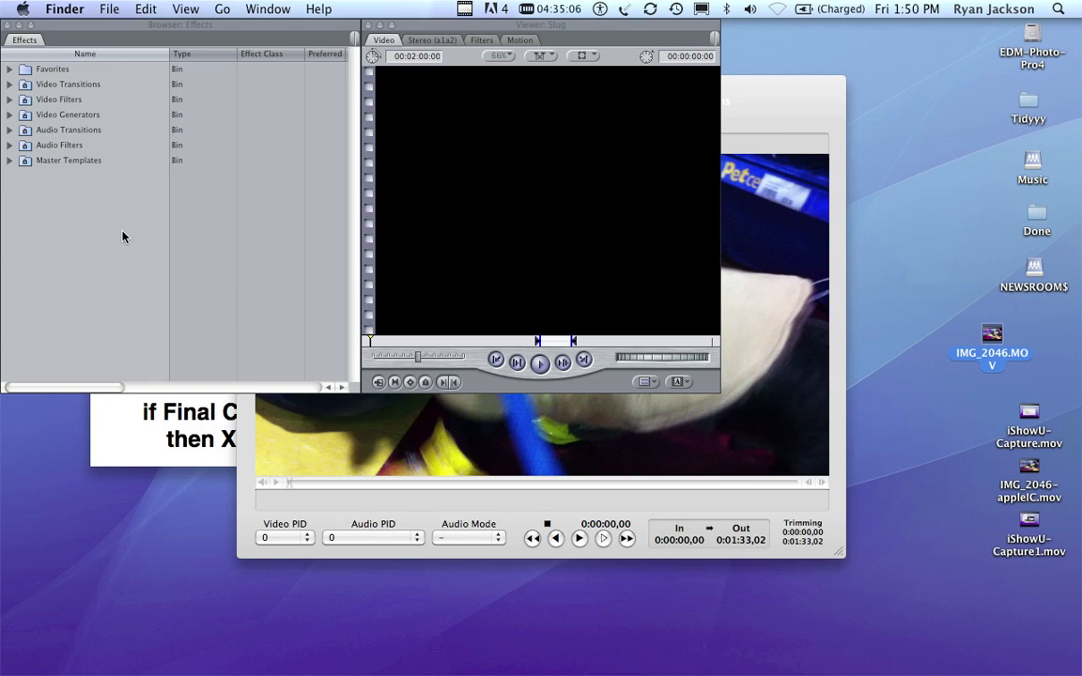
- Switch to Final Cut Pro and apply an Easy Setup with Apple Intermediate Codec format and HDV-Apple Intermediate Codec 720p30
left_click(122, 237)
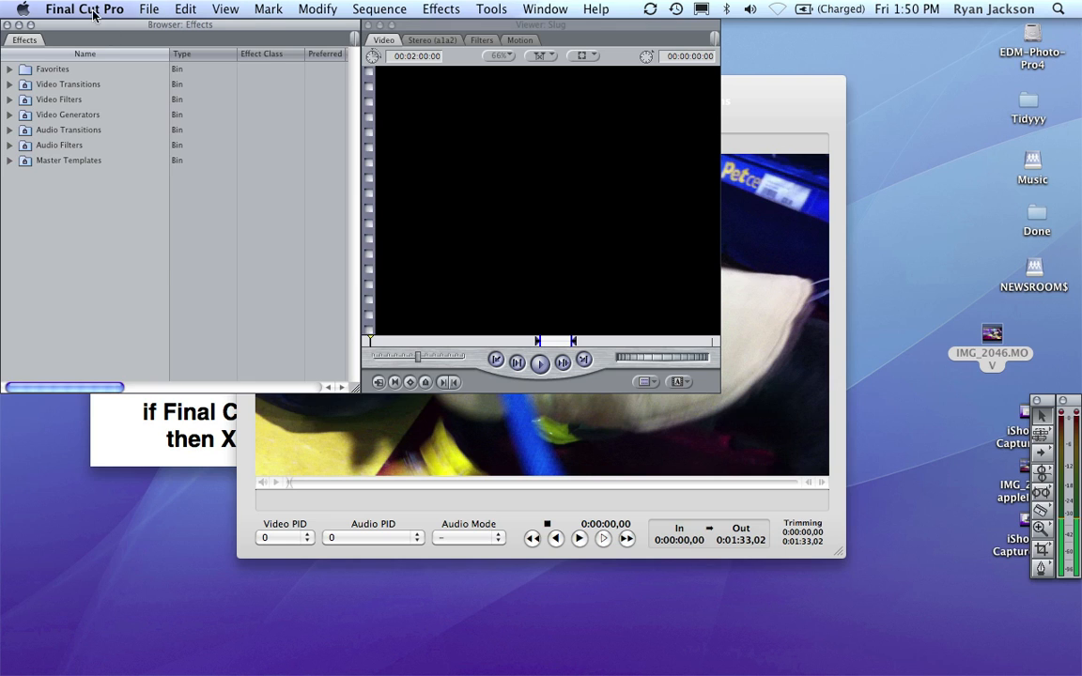
left_click(93, 11)
left_click(103, 98)
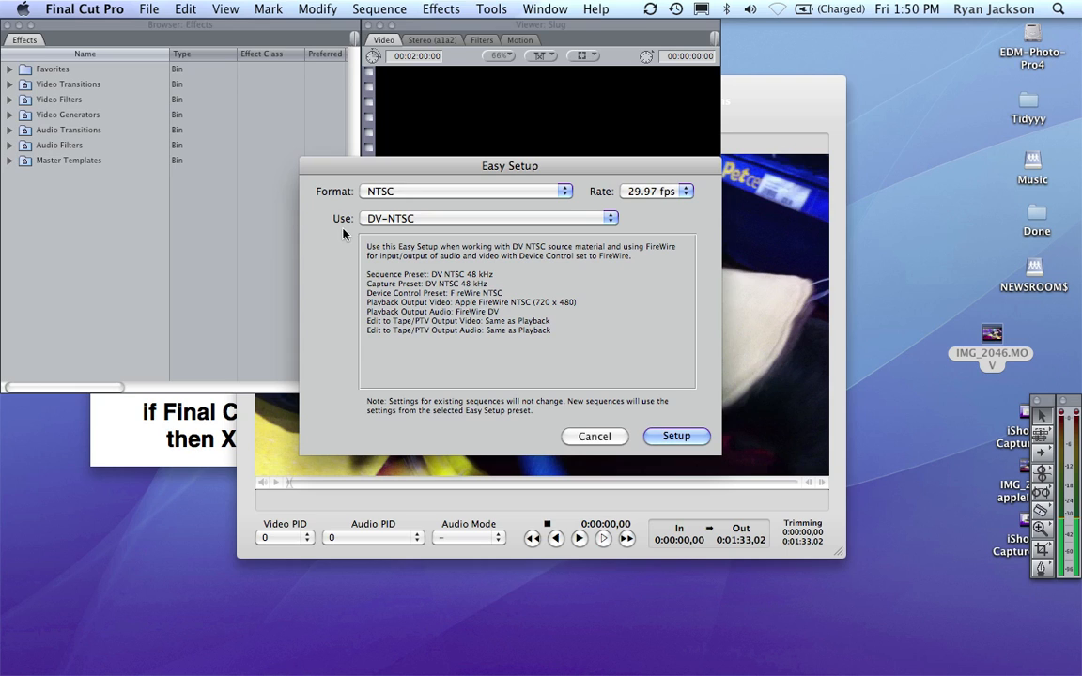
left_click(383, 190)
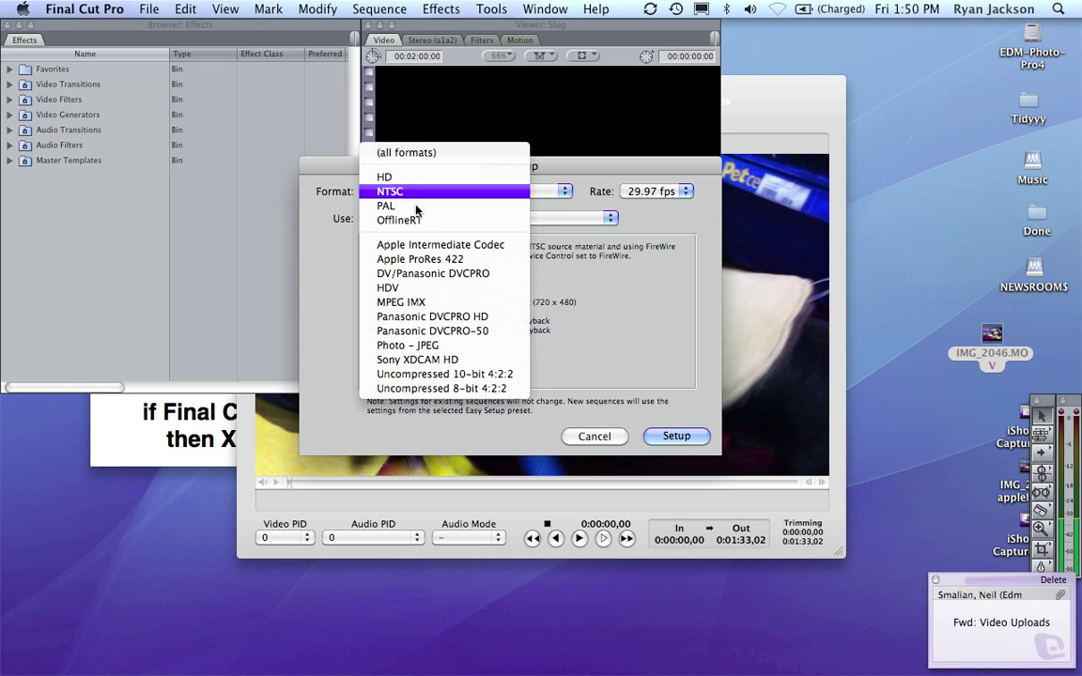
left_click(425, 246)
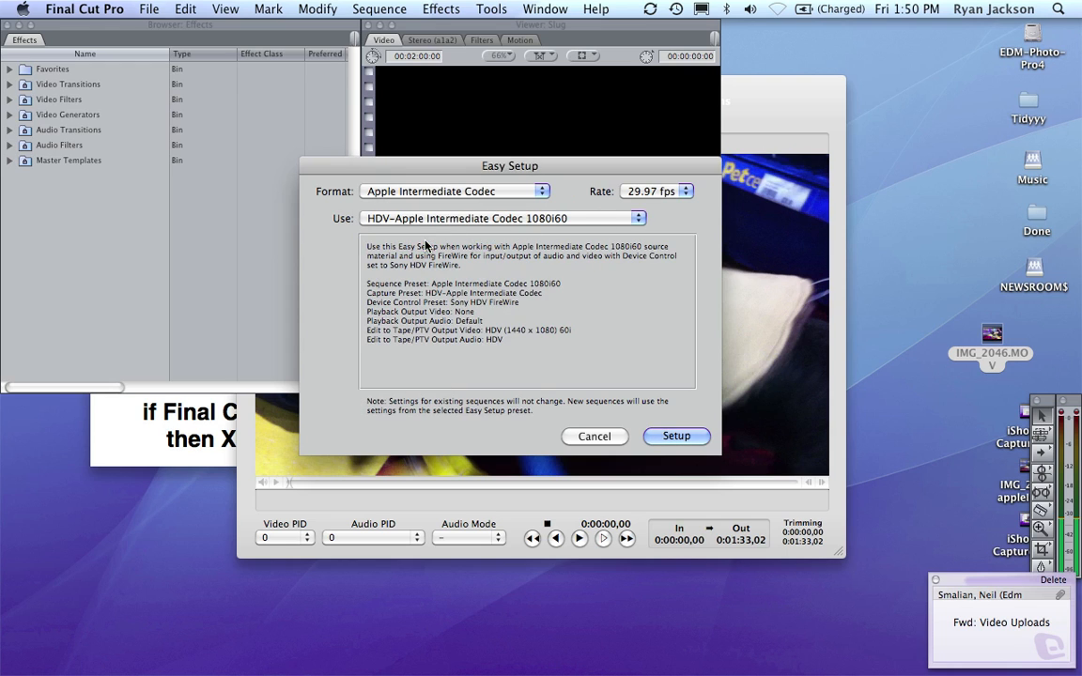
left_click(575, 220)
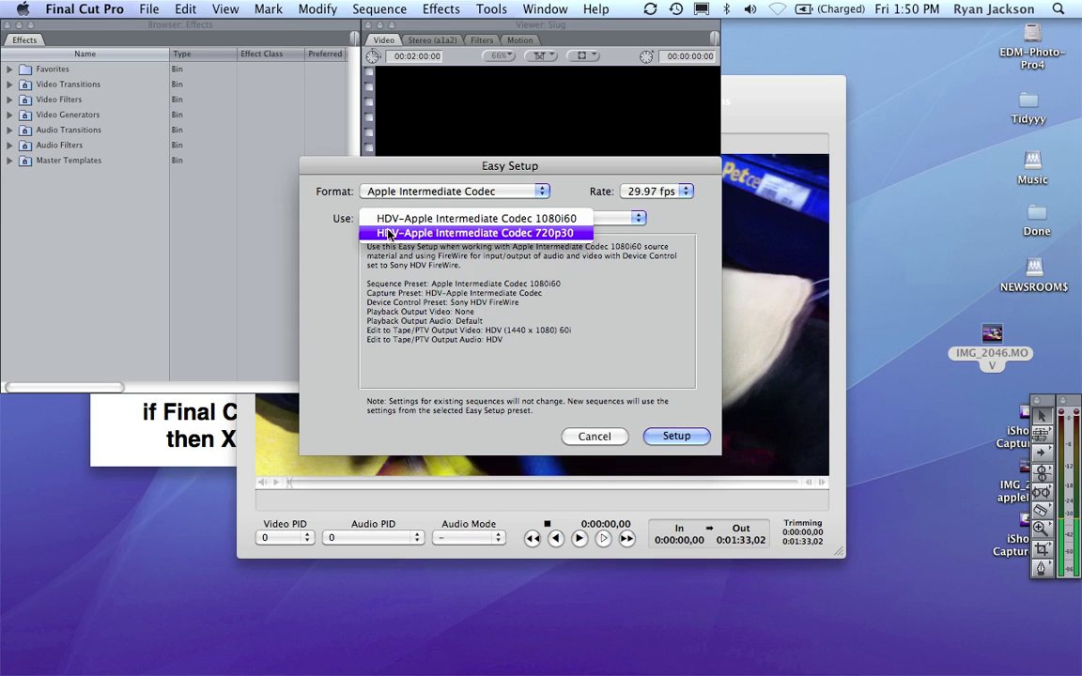
left_click(555, 235)
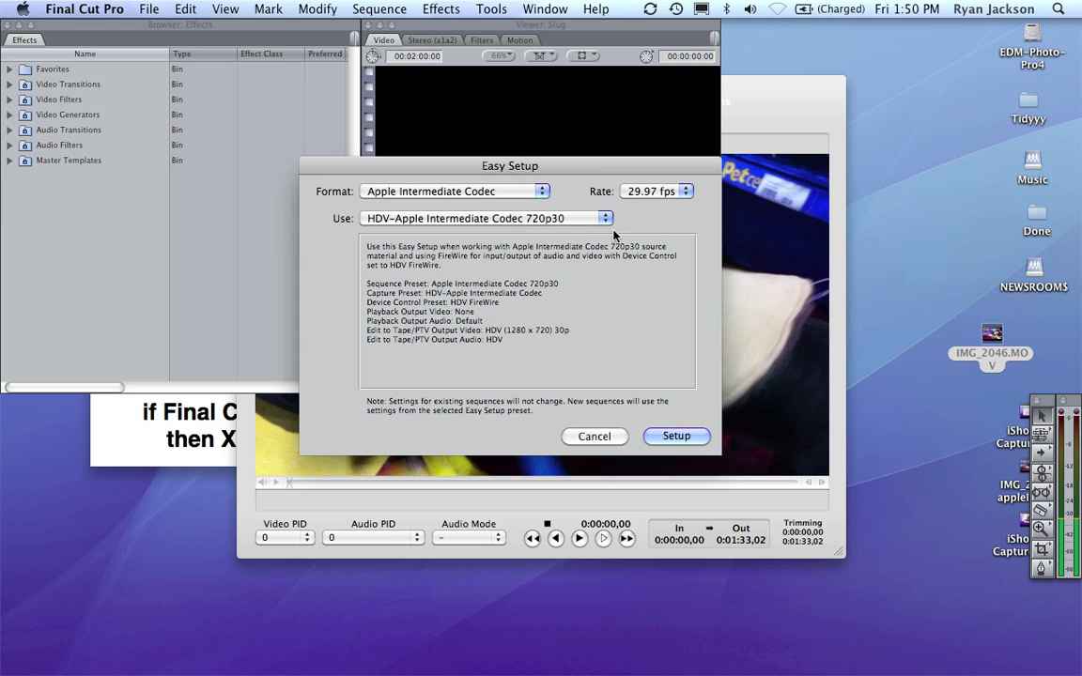
left_click(676, 437)
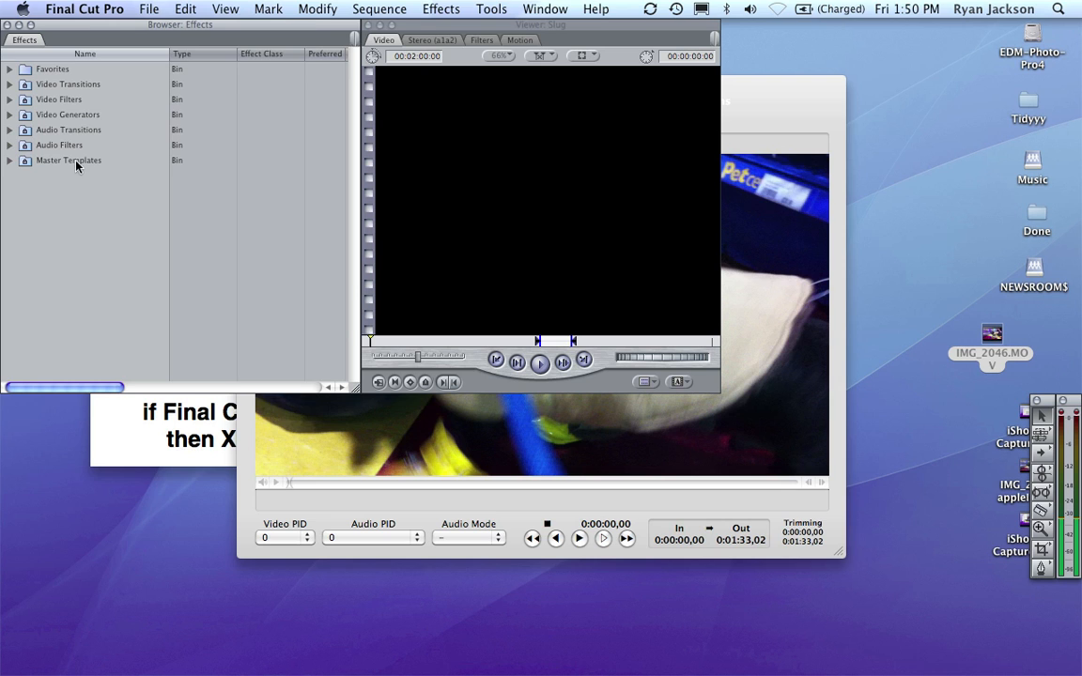
- Create a new project and save it as test
left_click(149, 9)
left_click(150, 43)
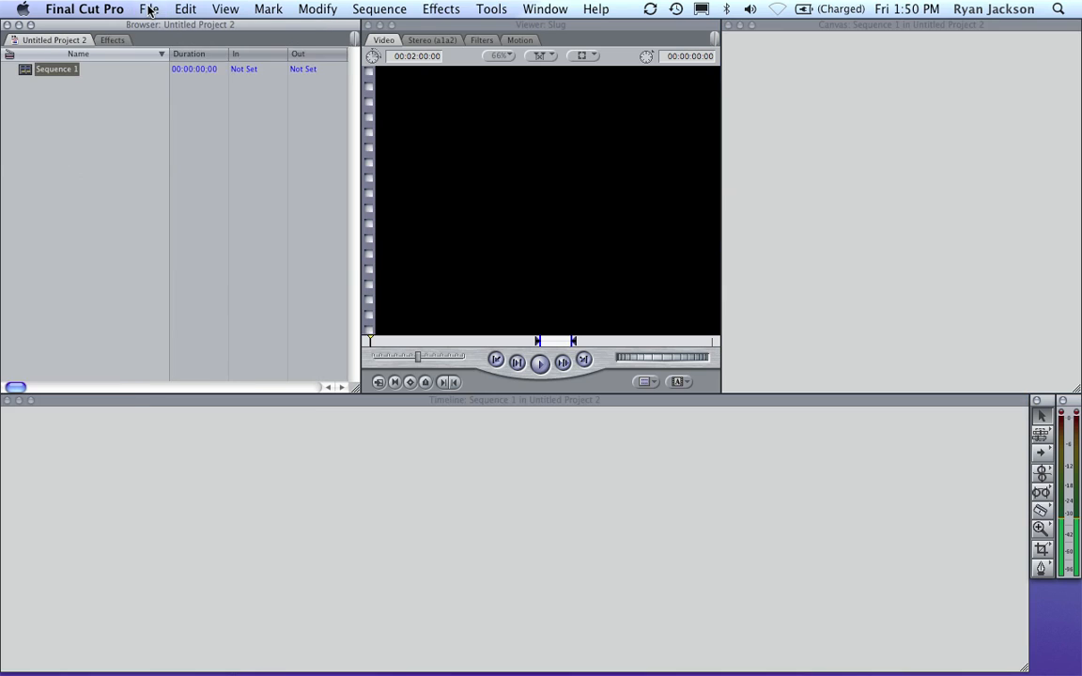
left_click(148, 10)
left_click(180, 186)
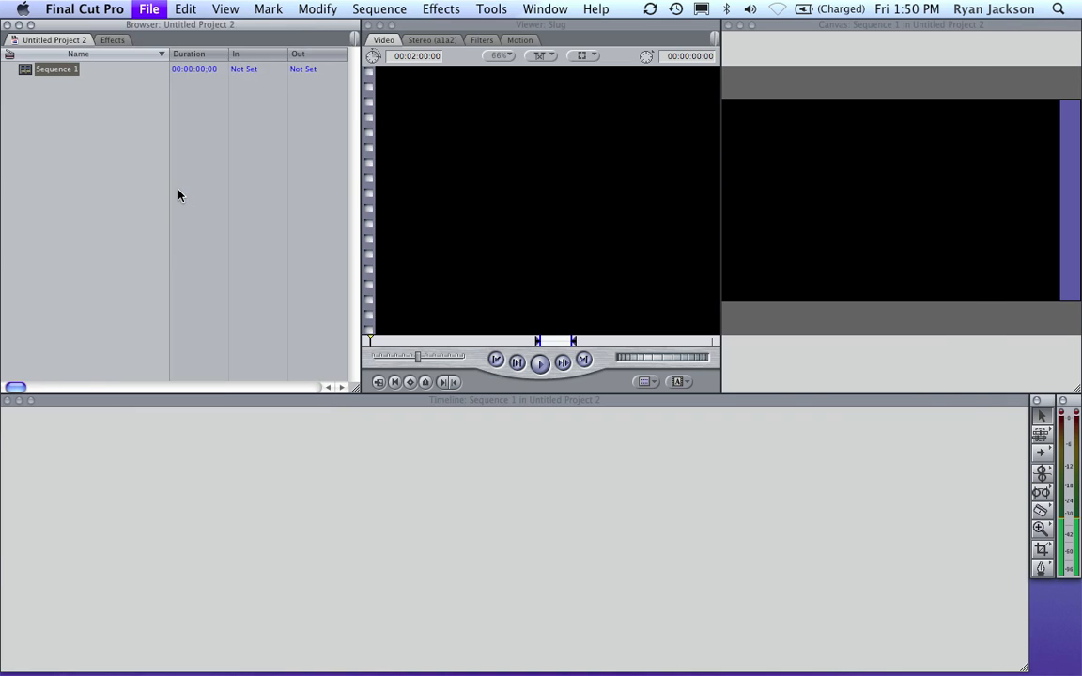
type("e")
key("BackSpace")
type("test")
key("Return")
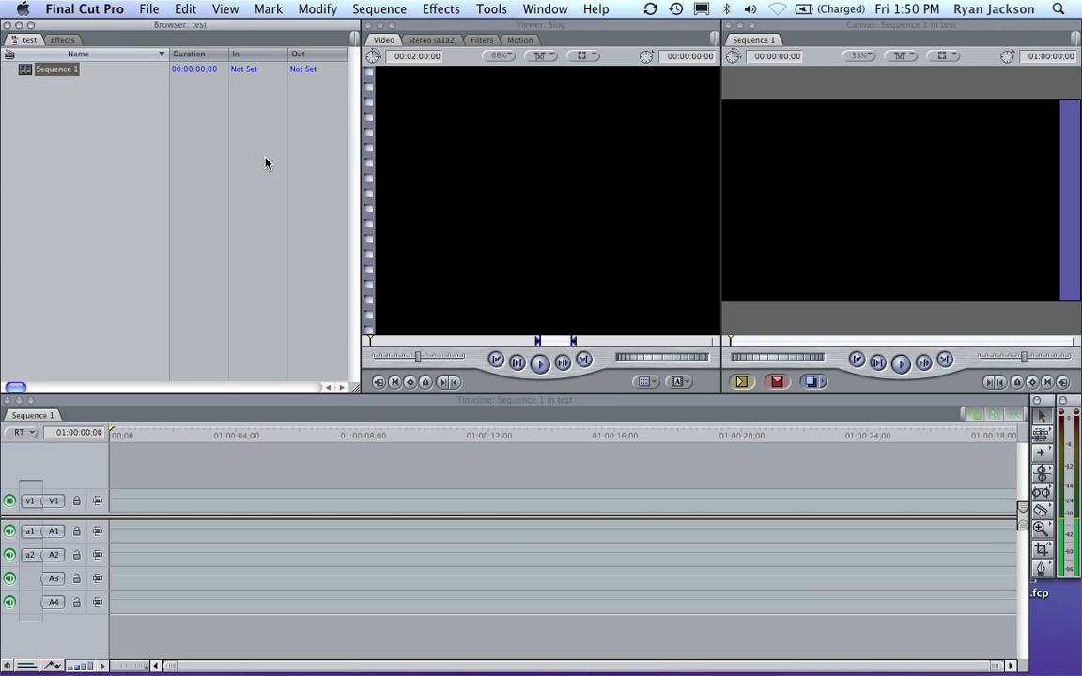
- Import the converted file IMG_2046-appleIC.mov from the Desktop into the project
left_click(151, 9)
mouse_move(205, 258)
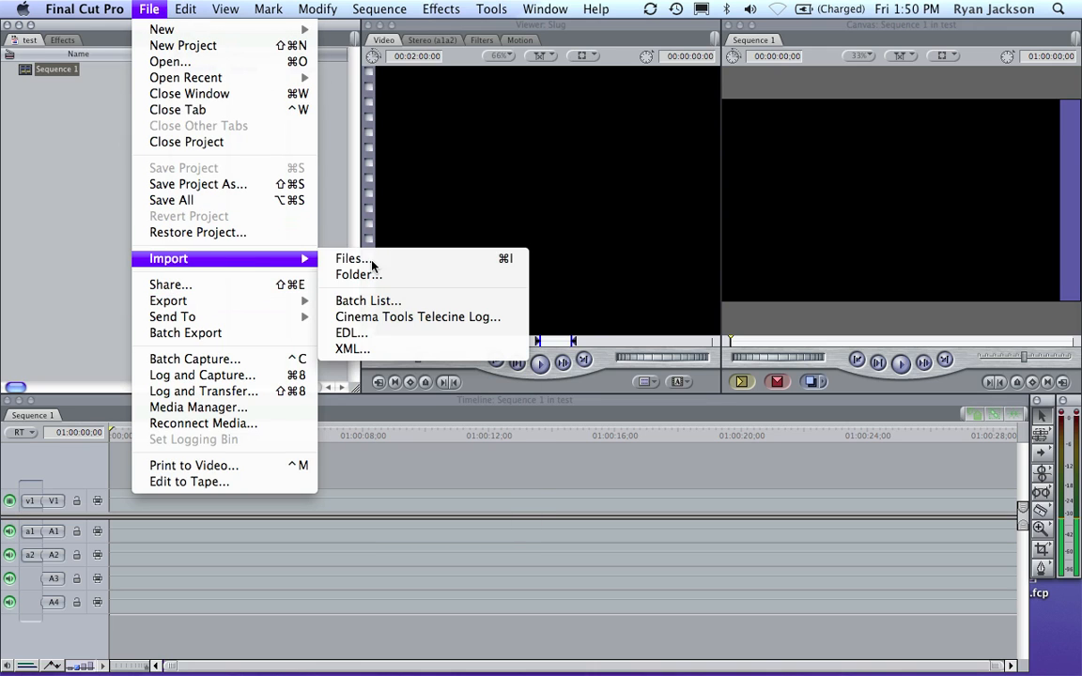
left_click(372, 262)
left_click(389, 117)
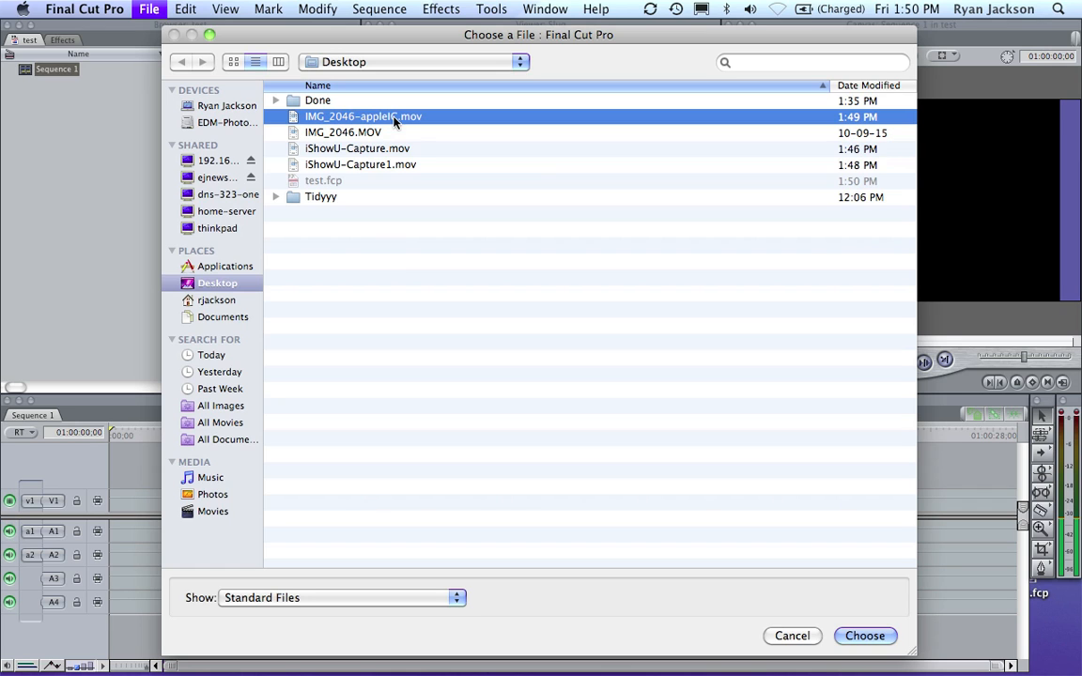
left_click(864, 636)
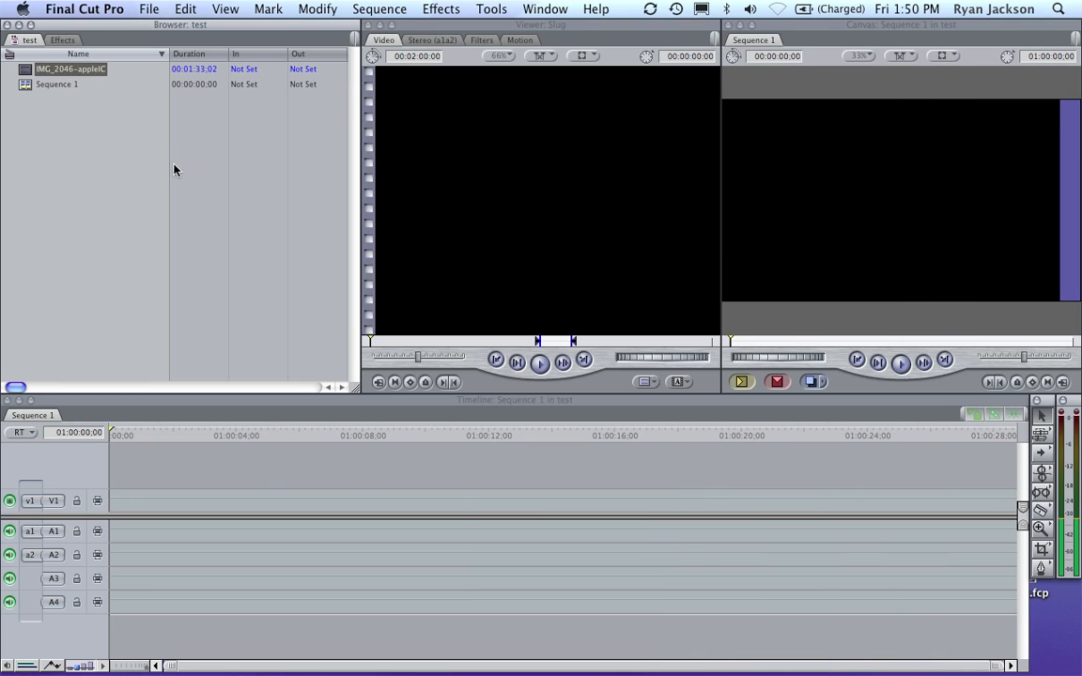
- Open the imported clip, mark it from 00:00:14;07 to 00:00:22;29, and overwrite that section into the start of Sequence 1
double_click(31, 75)
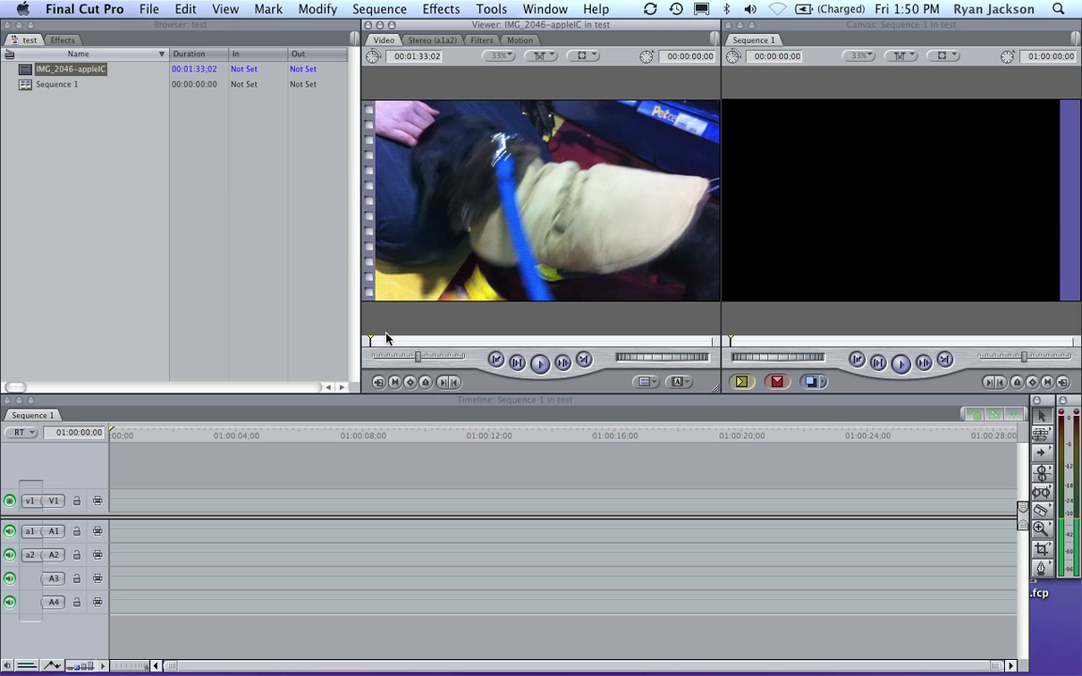
left_click_drag(378, 344, 455, 343)
key("i")
key("o")
key("F10")
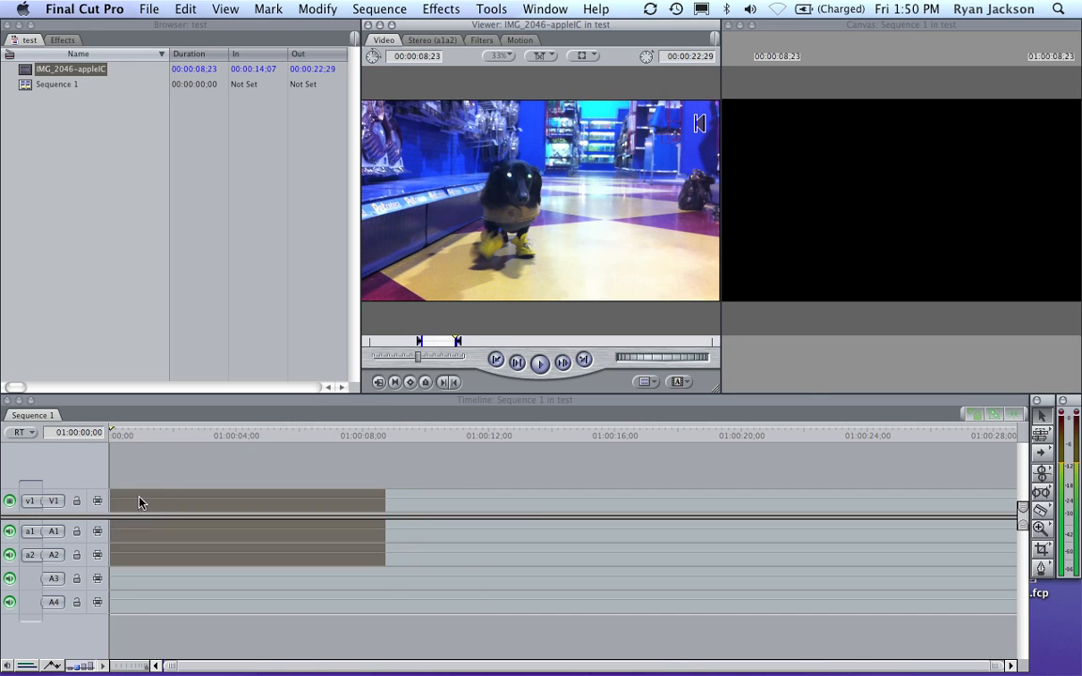
- Mark a second section of the clip from 00:01:26;25 to 00:01:28;10
left_click_drag(480, 339, 689, 346)
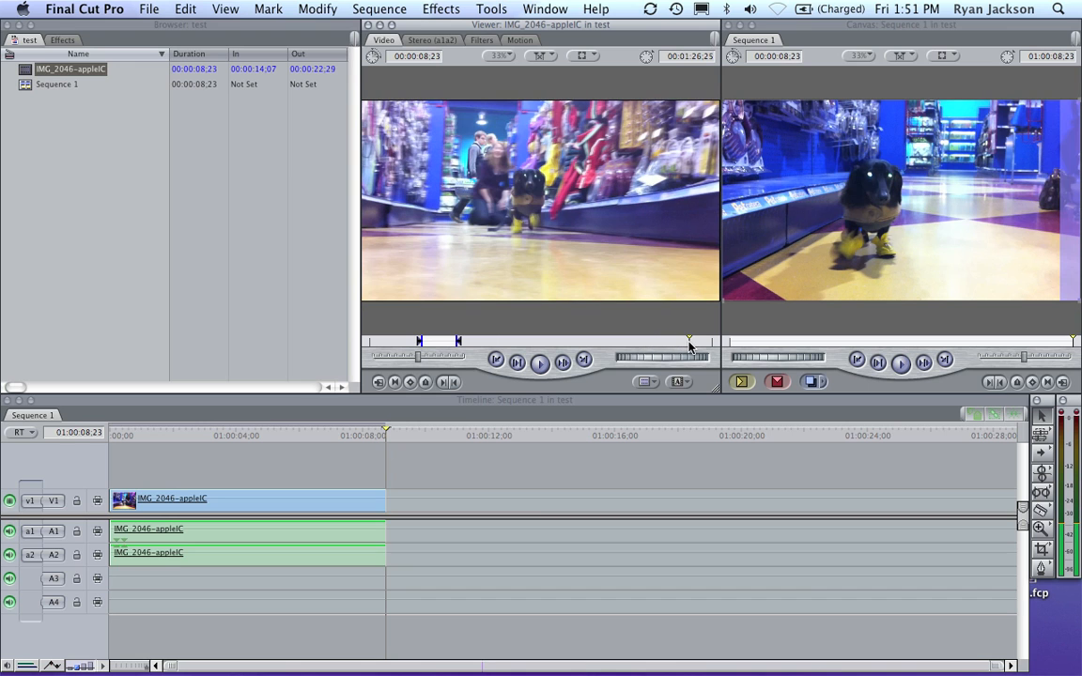
key("i")
key("space")
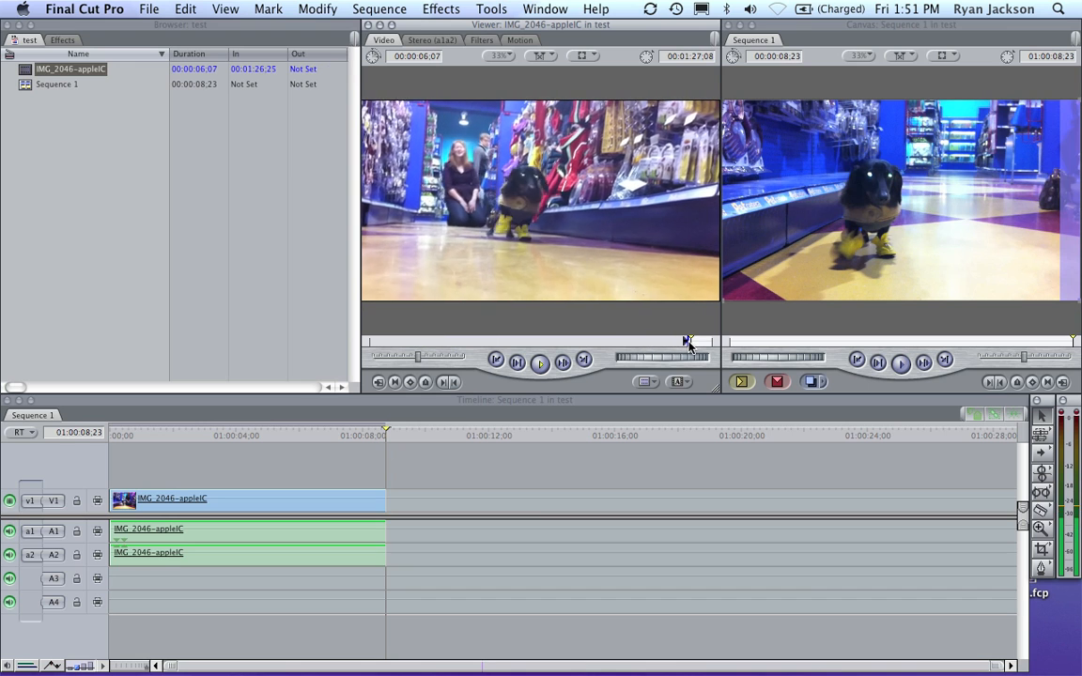
key("space")
key("o")
- Place the marked section directly after the first clip in Sequence 1 and add a Cross Dissolve at the cut
left_click_drag(568, 246, 395, 510)
left_click(387, 508)
key("super+t")
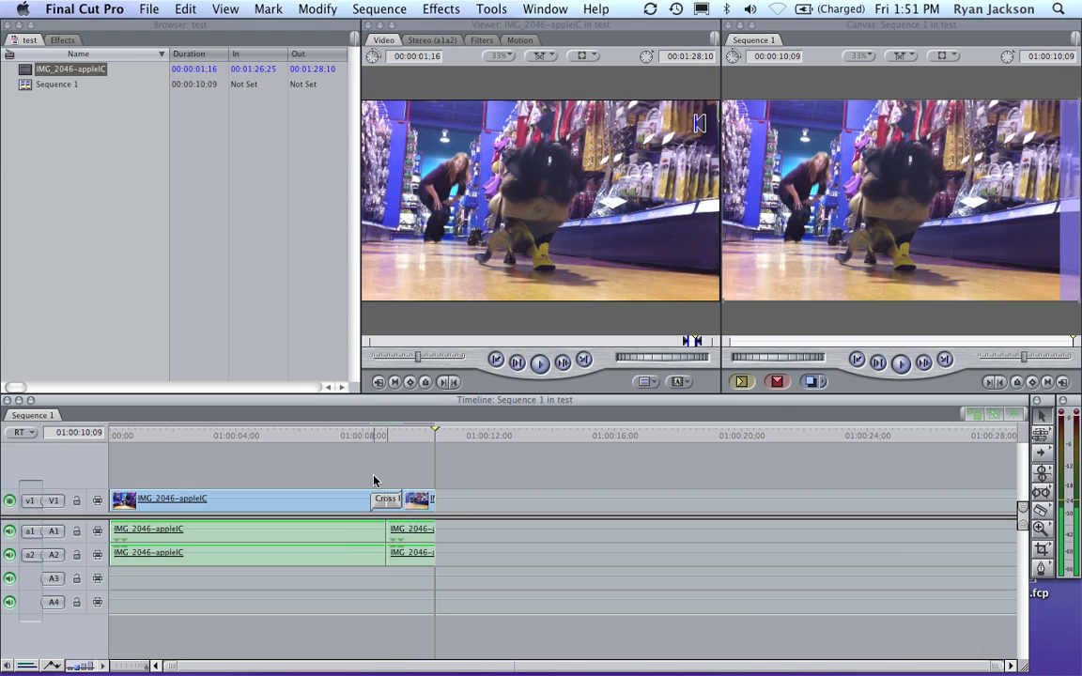
- Switch to the TextEdit notes and review the 720p source format and the codec choices for Final Cut Express and Final Cut Pro
key("F9")
left_click(406, 303)
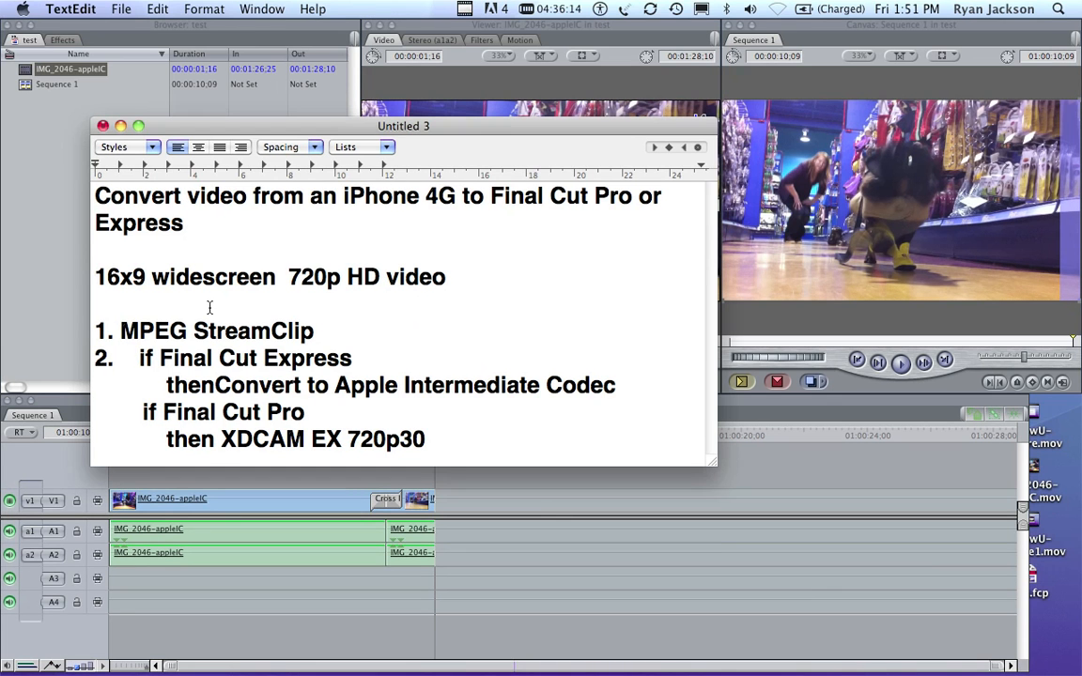
left_click_drag(206, 278, 631, 278)
left_click(355, 358)
left_click_drag(215, 386, 629, 388)
left_click(625, 388)
left_click_drag(200, 411, 411, 418)
left_click(496, 442)
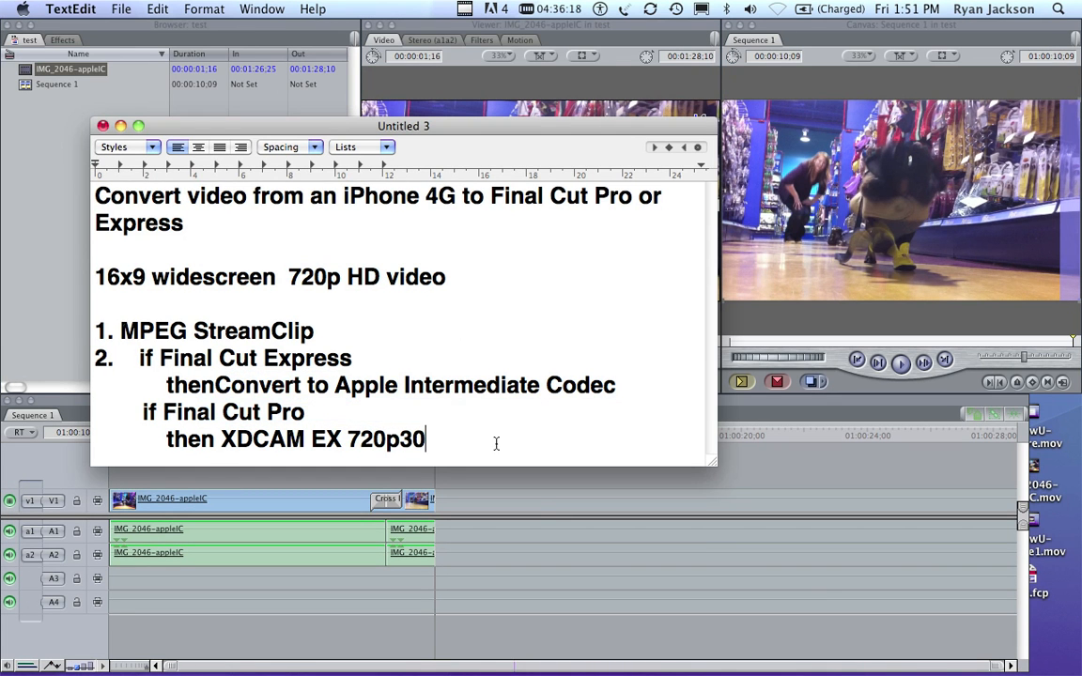